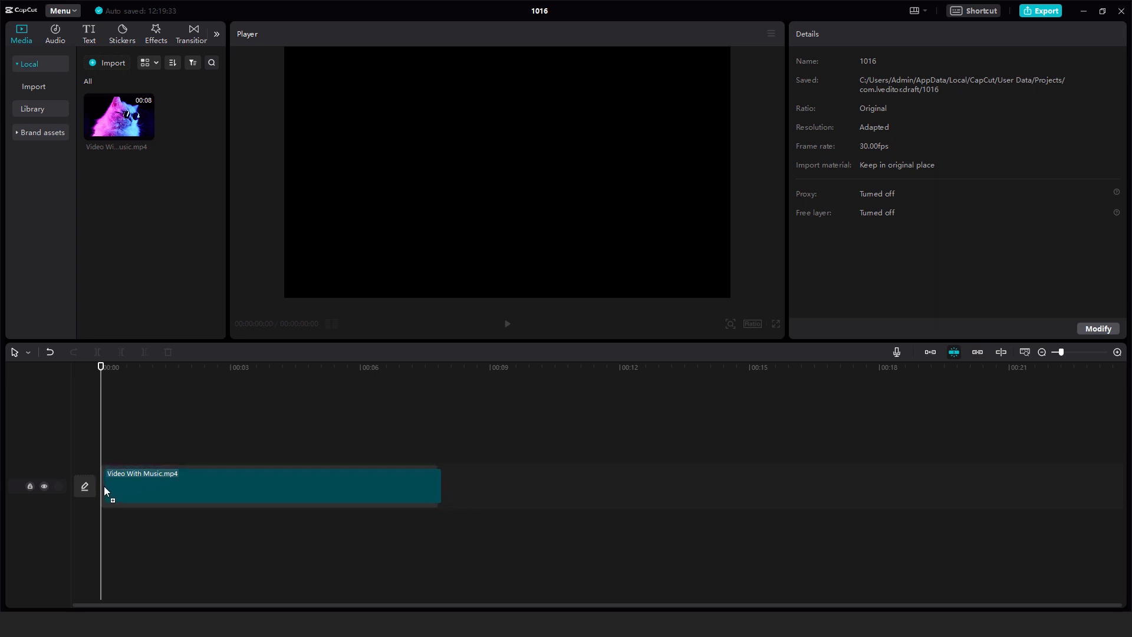
- Import man-164218_1920.jpg from the Editor folder and place it at the timeline start on a track above the cat video
mouse_move(242, 624)
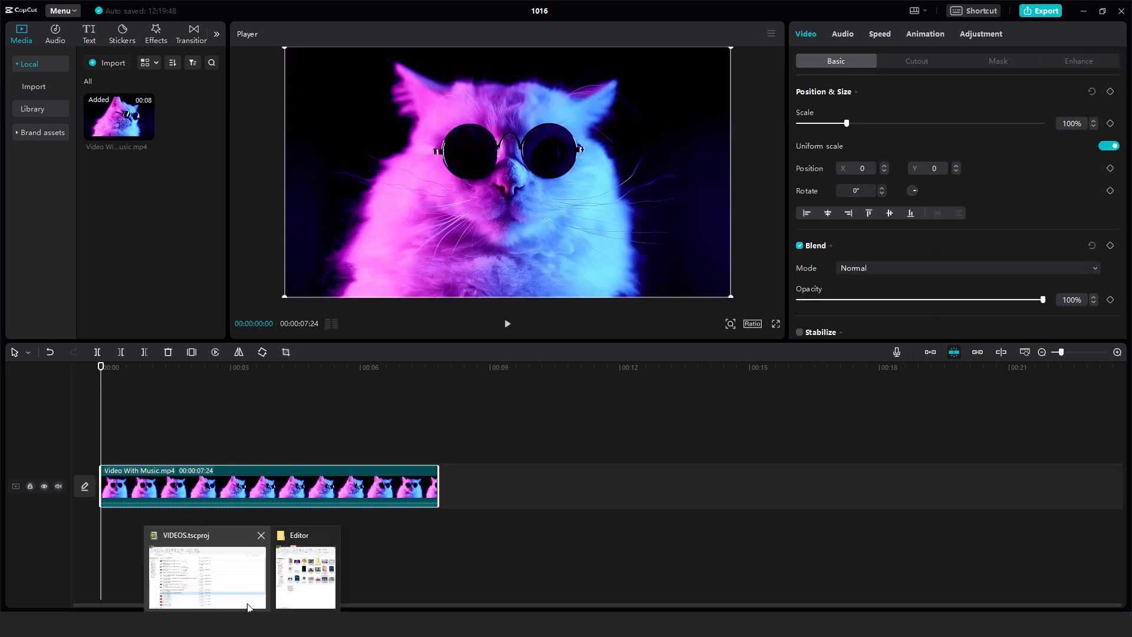
click(291, 574)
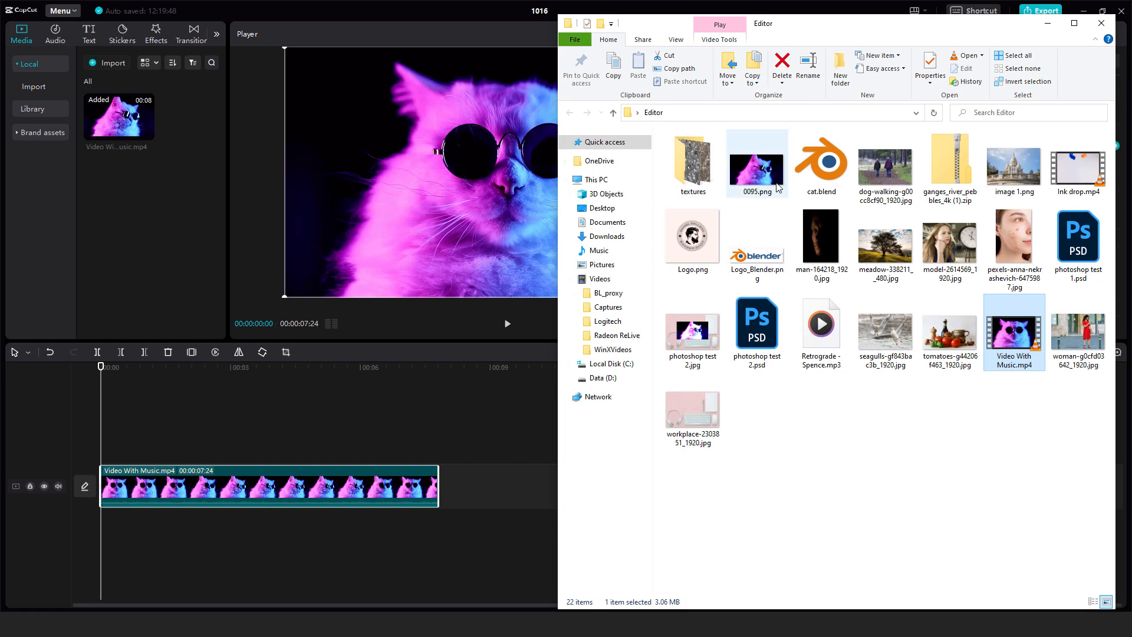
drag(820, 239, 144, 261)
drag(125, 173, 101, 446)
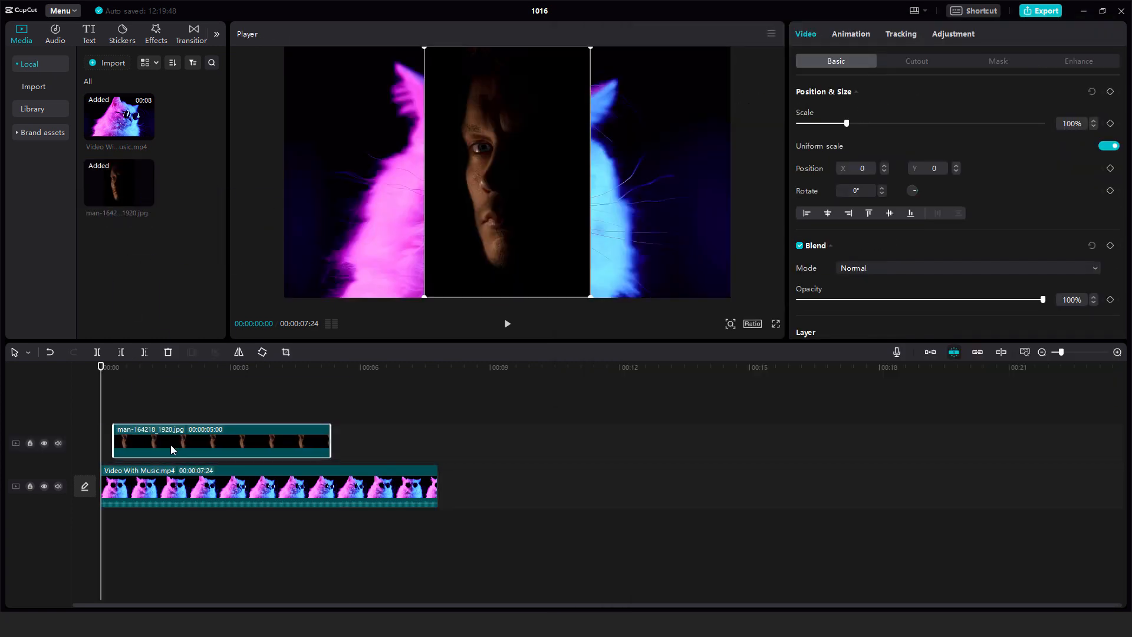
drag(170, 446, 157, 451)
- Try moving the portrait image sideways in the preview to about X -1278, and delete its clip from the timeline
drag(527, 199, 385, 195)
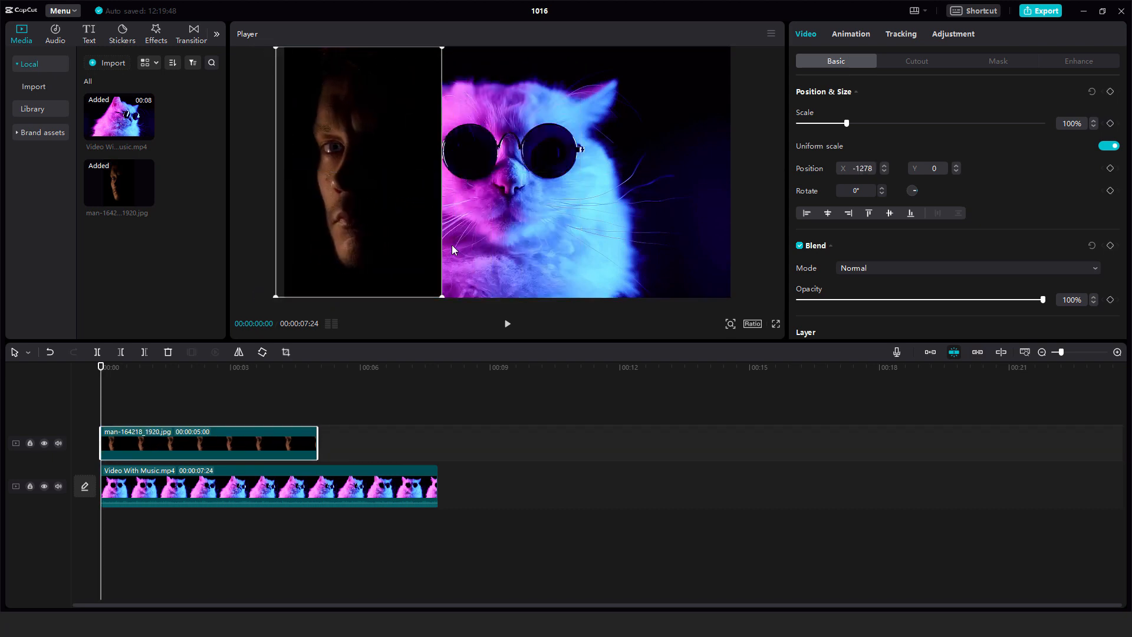
key(Delete)
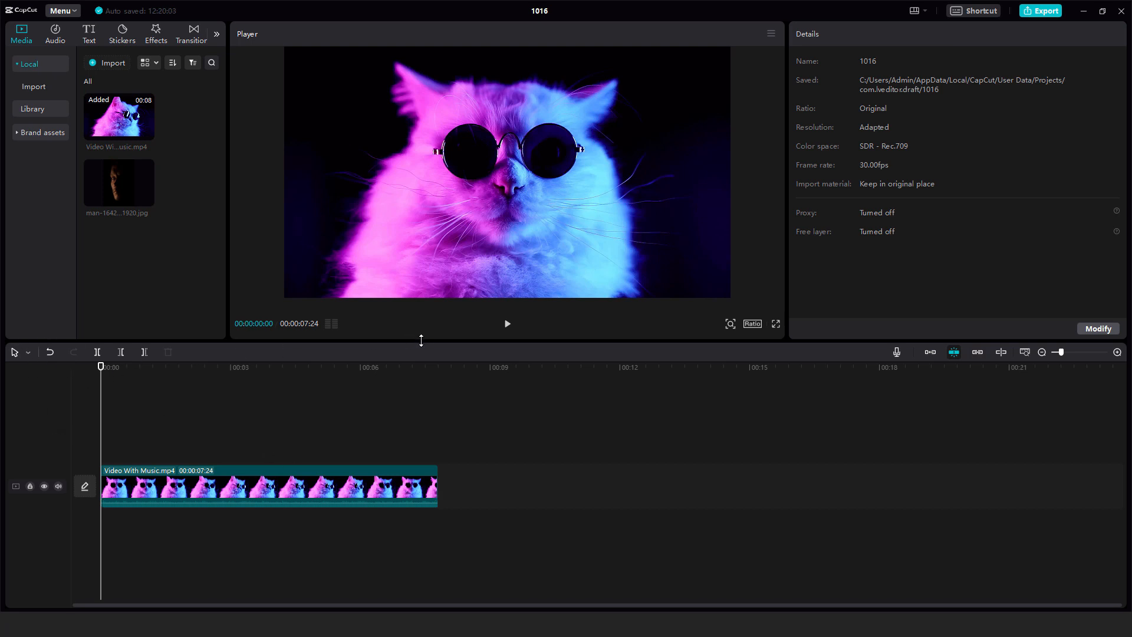
- Resize the preview and timeline areas so that the video preview is slightly taller
drag(421, 340, 401, 463)
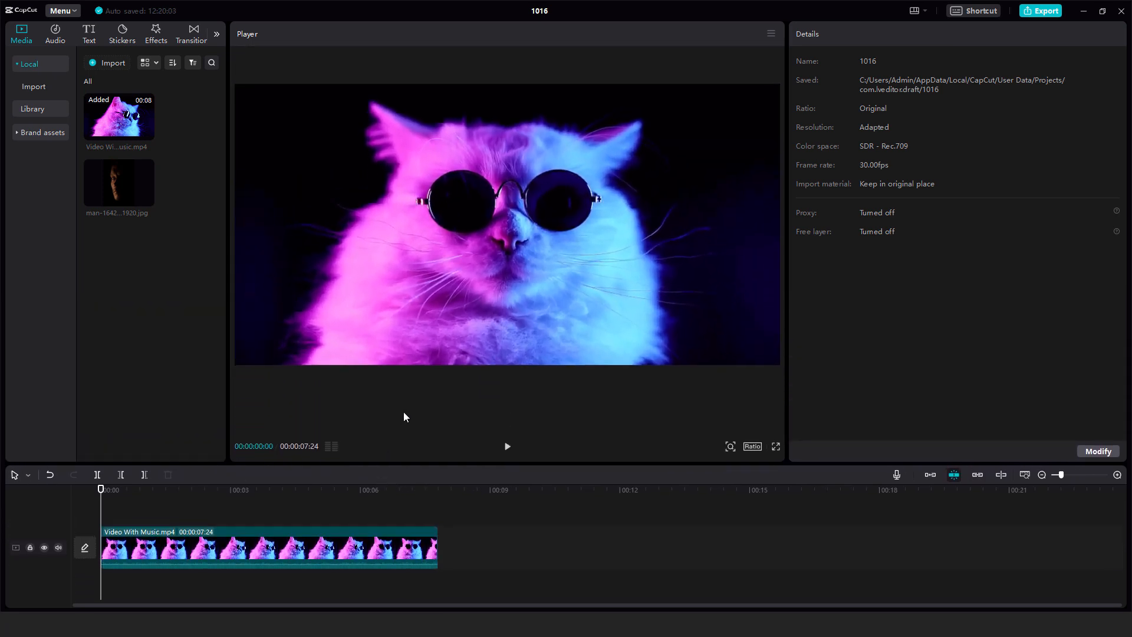
drag(404, 416, 411, 362)
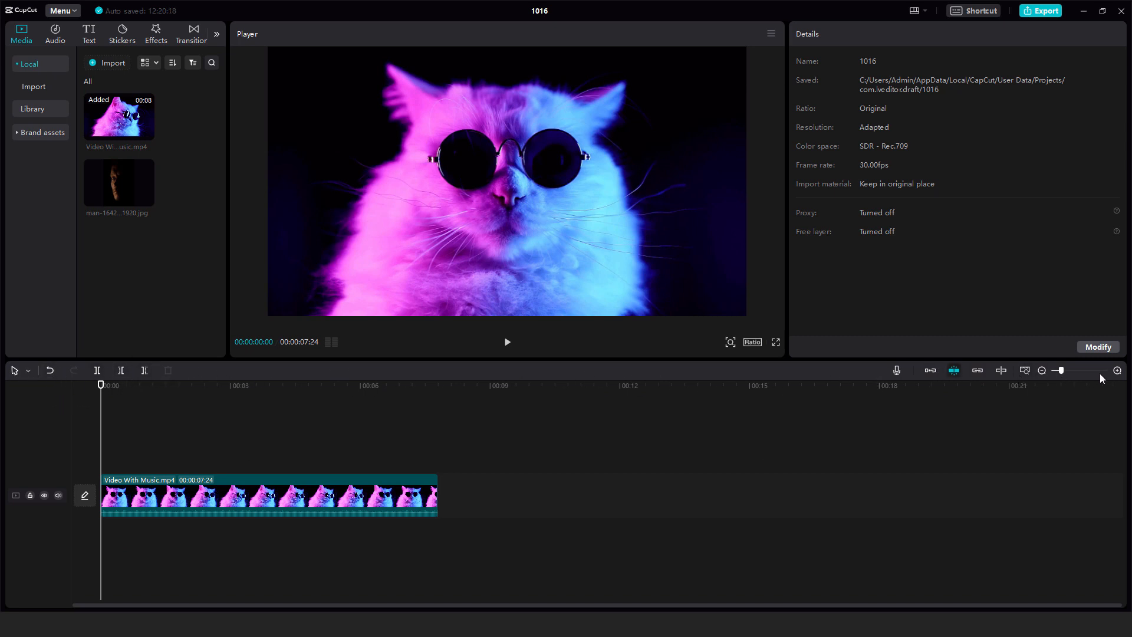
- Use the Select tool to shift the cat video clip slightly later on the main track
click(26, 370)
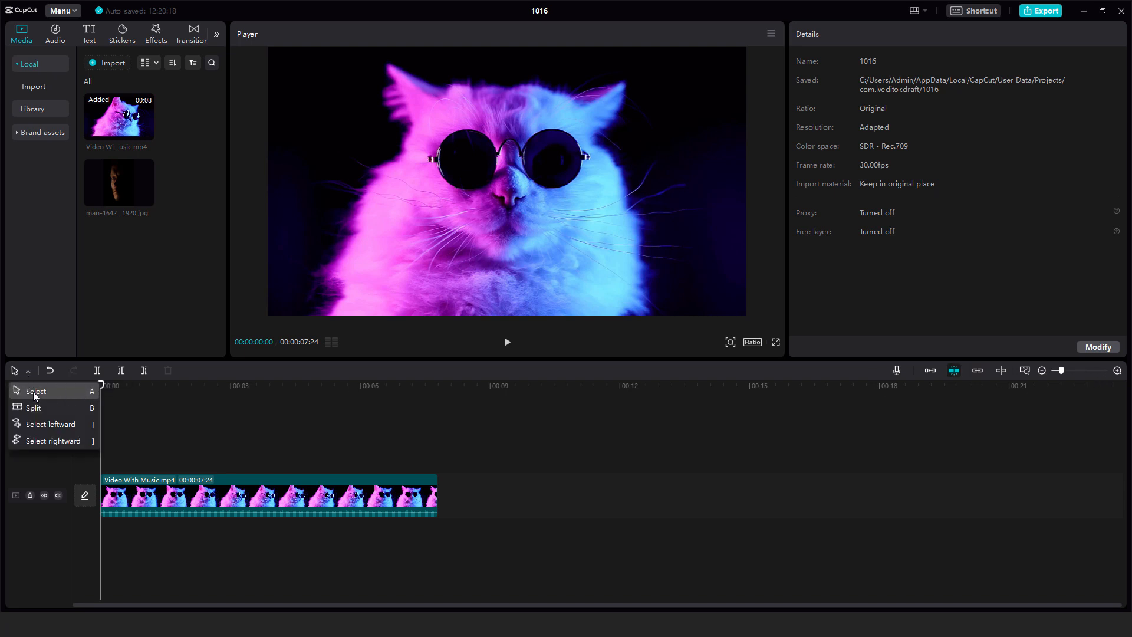
click(33, 392)
drag(165, 498, 215, 502)
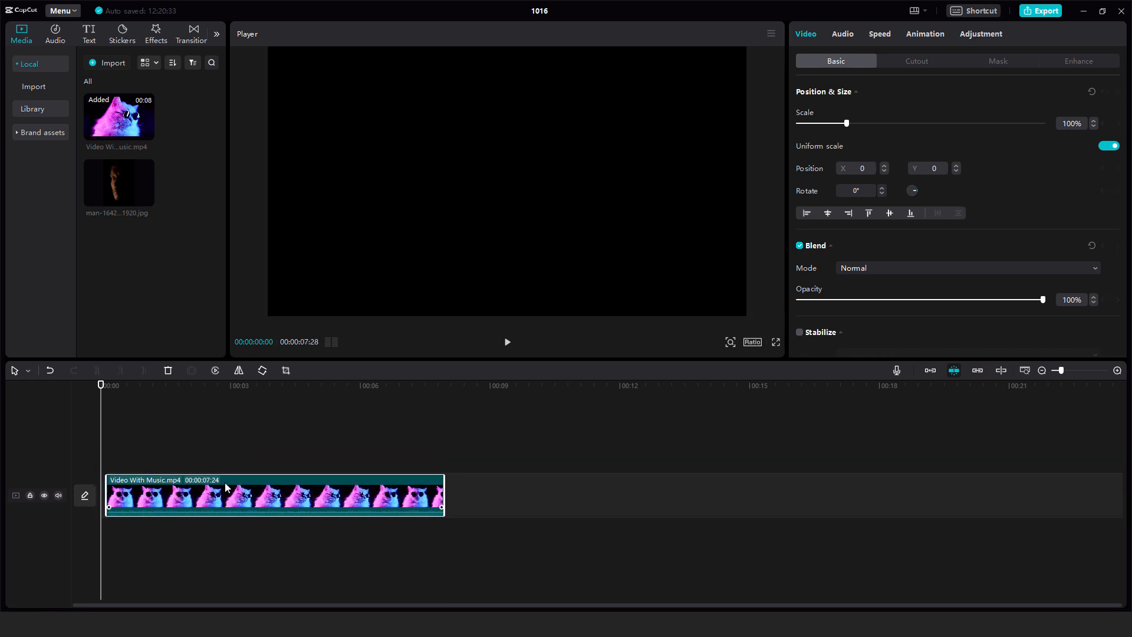
- Try moving the cat video clip later with the main track magnet on, and turn the magnet off again
click(930, 370)
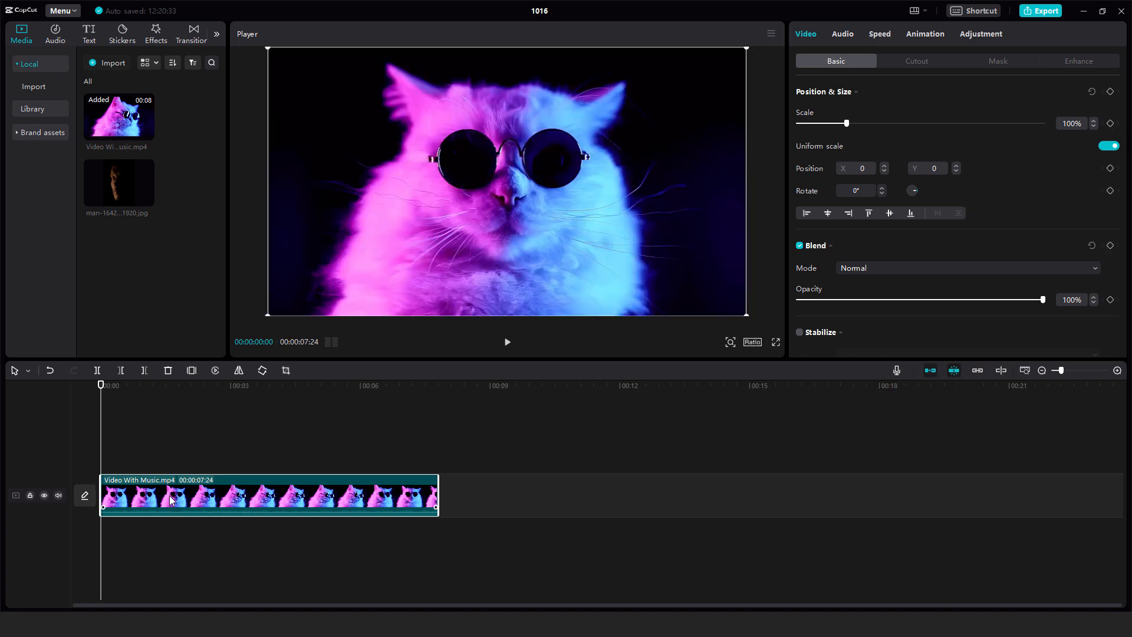
drag(172, 501, 528, 488)
click(931, 372)
- Activate the Split tool and scrub back and forth through the cat video to preview its frames
click(28, 370)
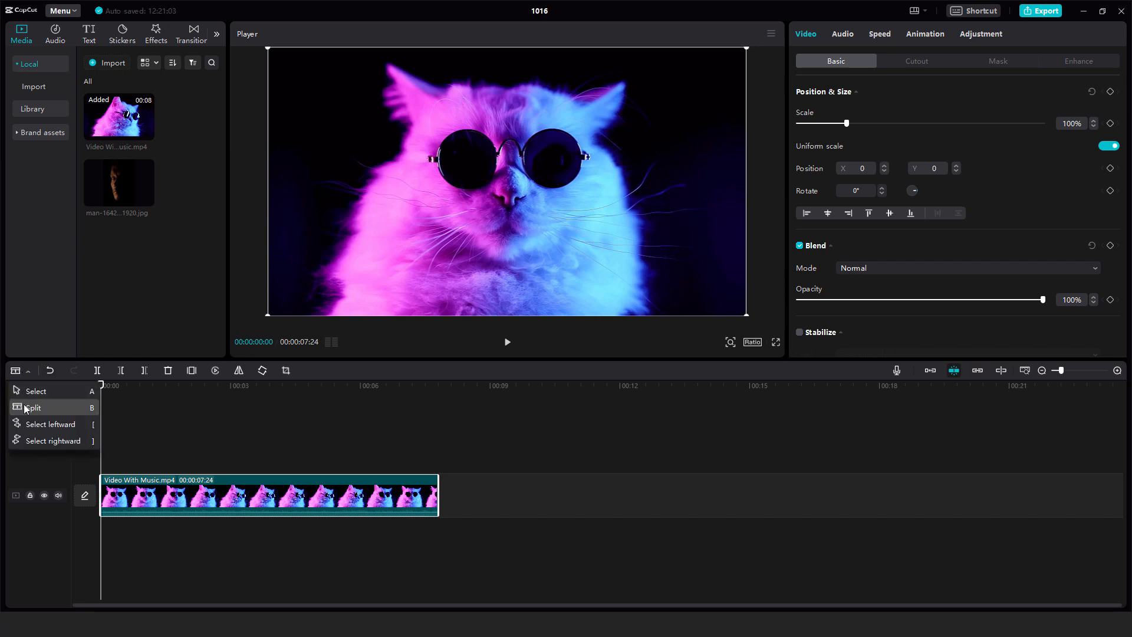
click(51, 408)
key(space)
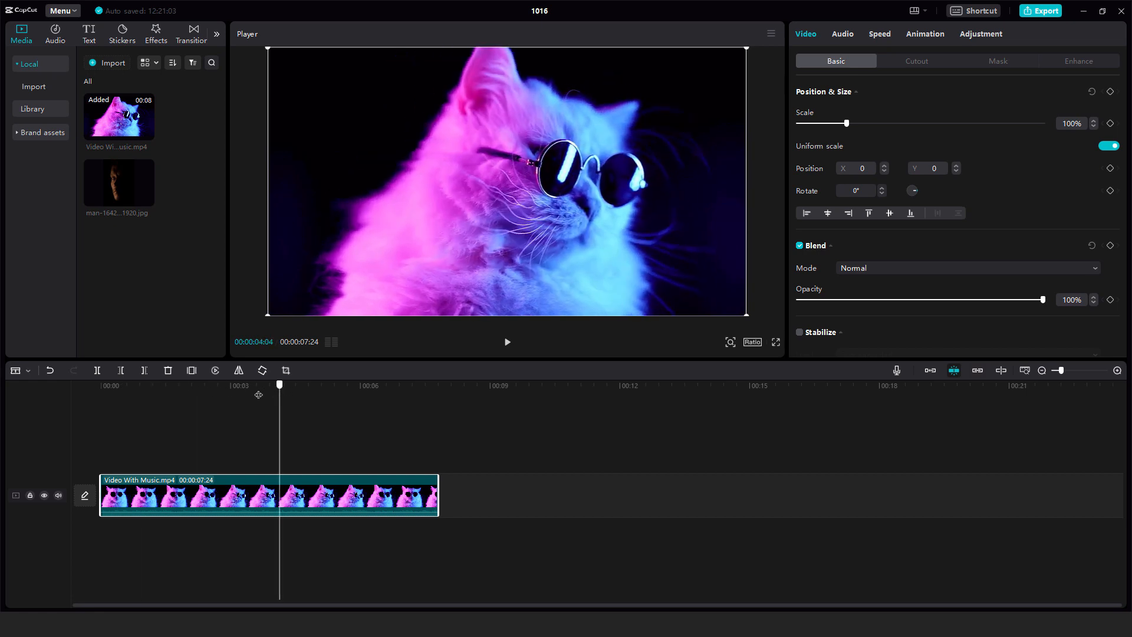
click(215, 385)
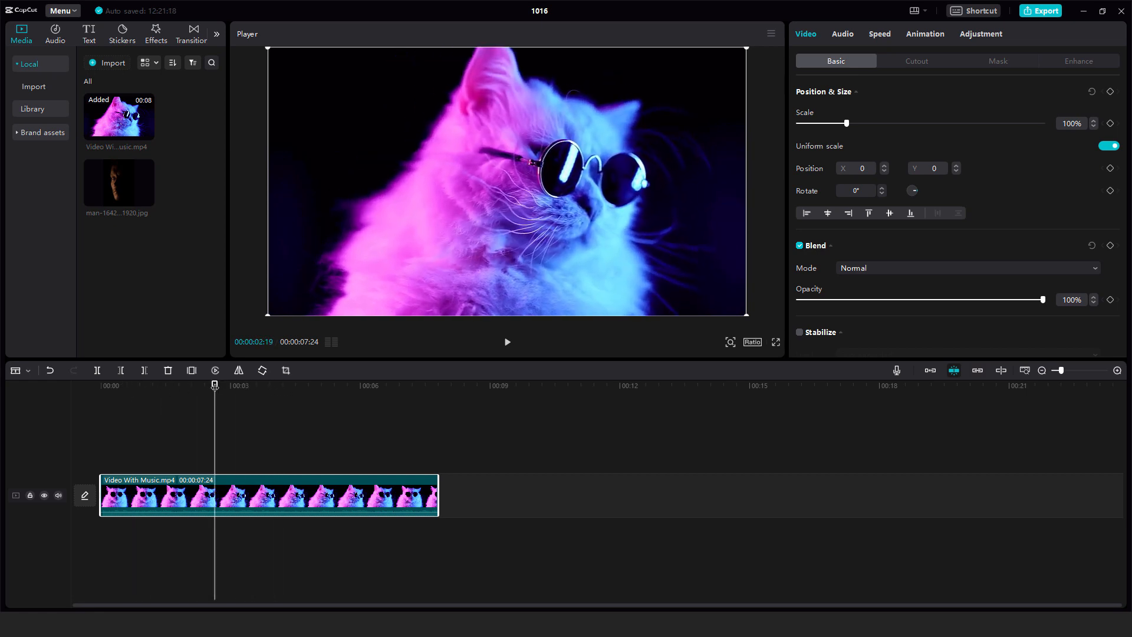
click(135, 400)
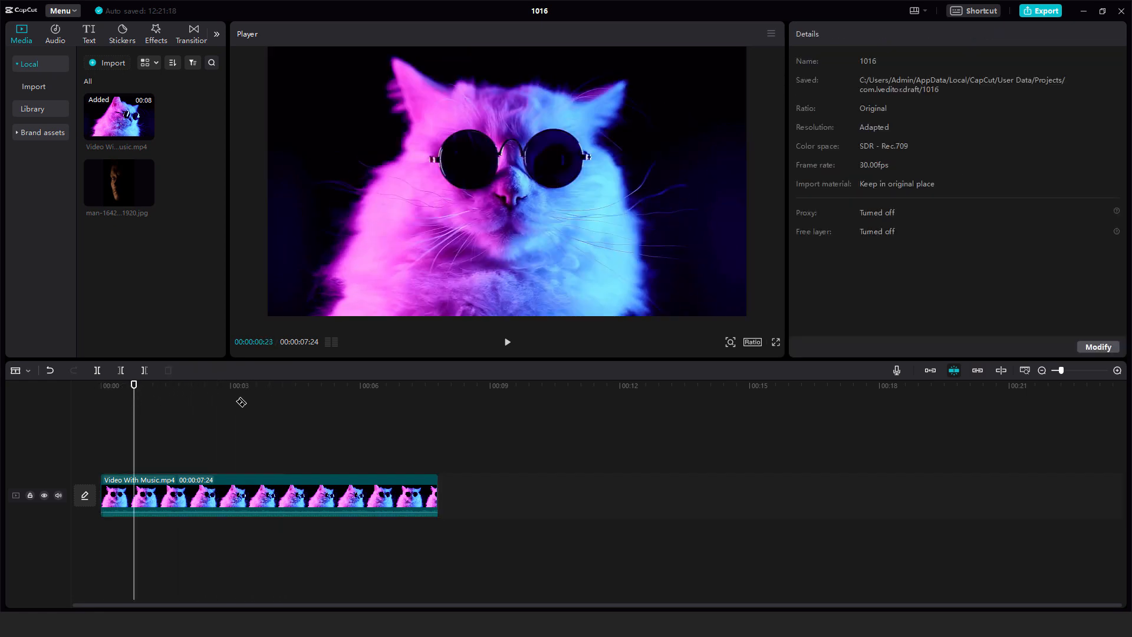
click(241, 402)
click(313, 412)
click(432, 422)
click(321, 429)
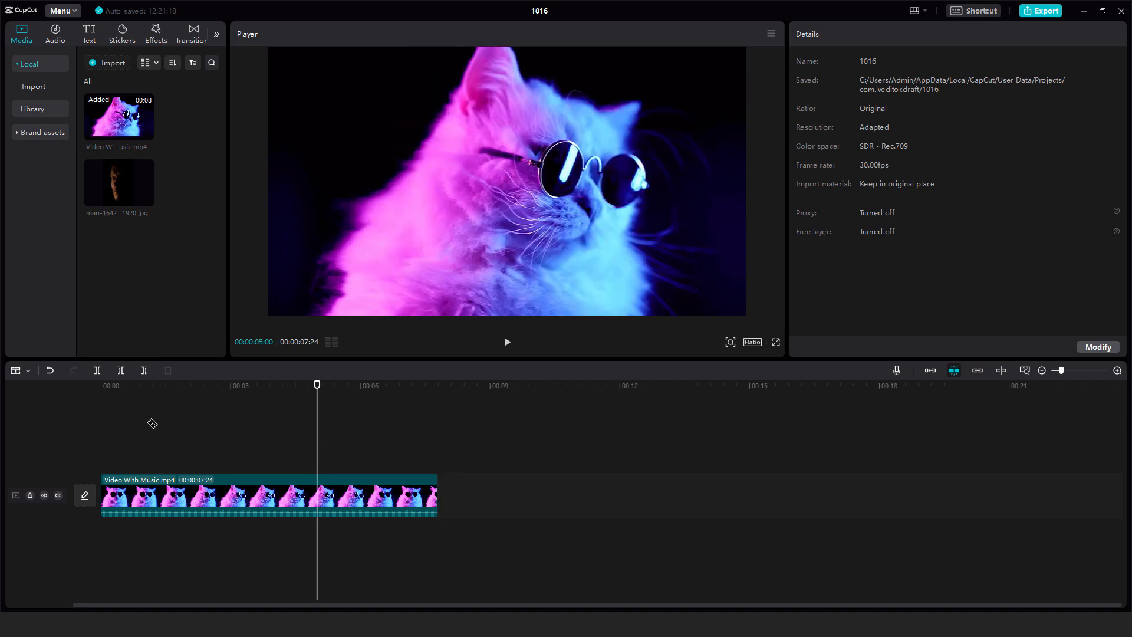
click(145, 427)
click(406, 436)
click(193, 466)
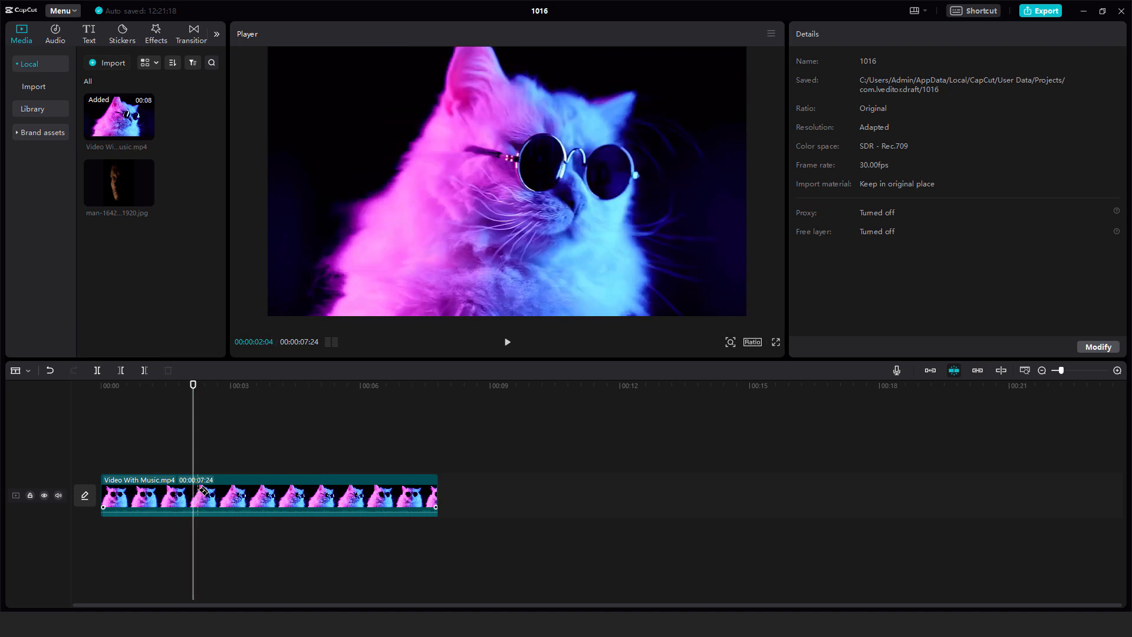
- Split the cat video at about 2 and 4 seconds and move the playhead to 00:00:03:13
click(203, 492)
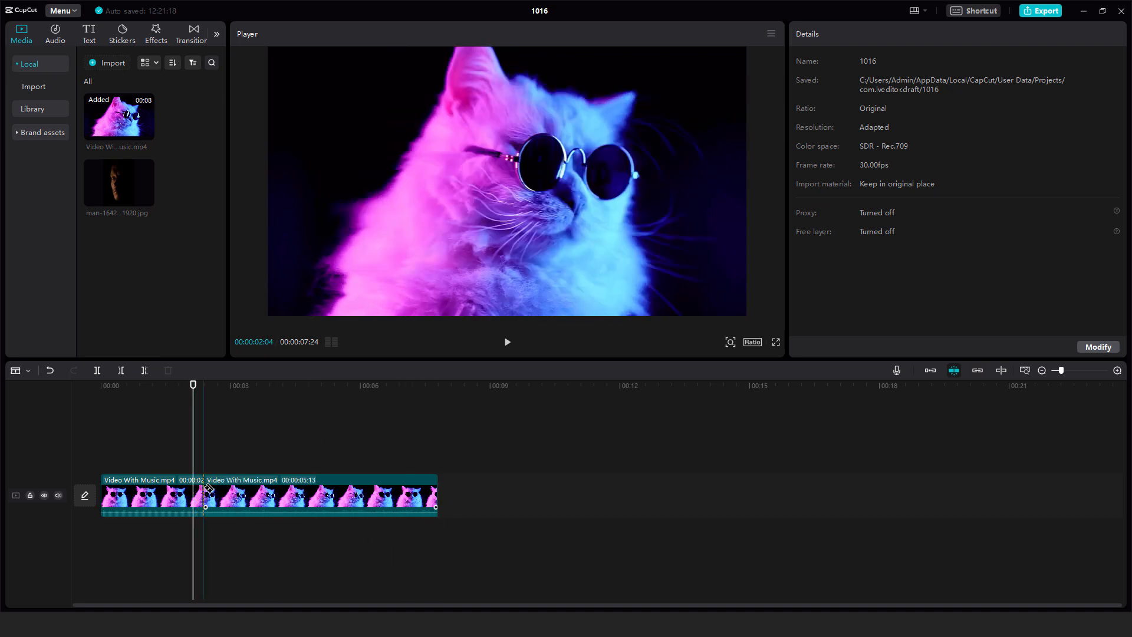
click(277, 494)
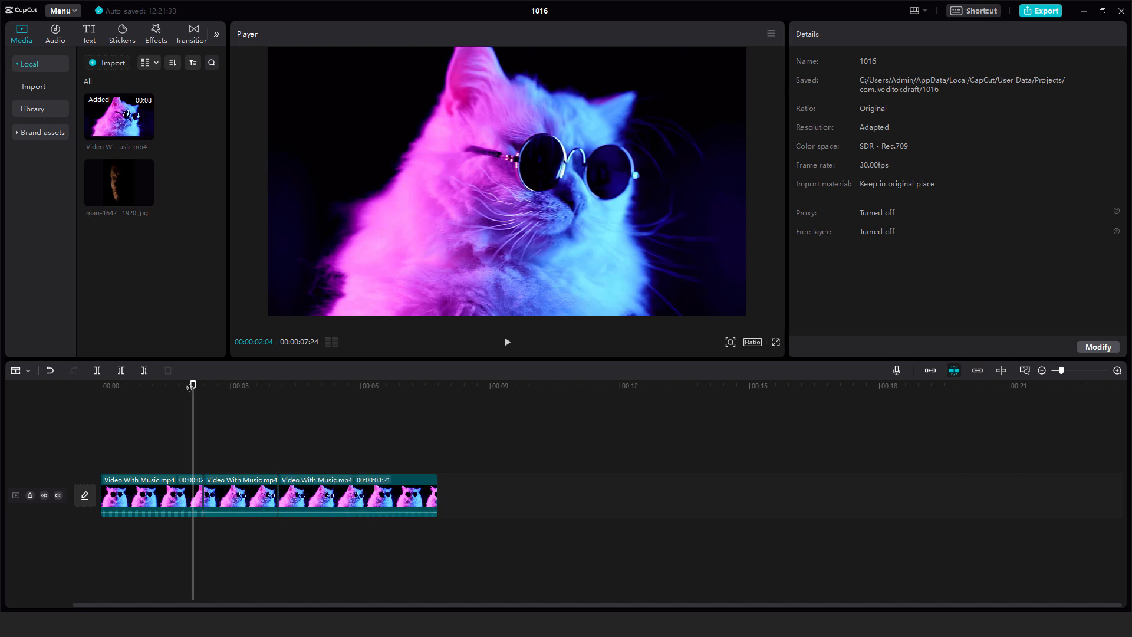
drag(190, 387, 249, 387)
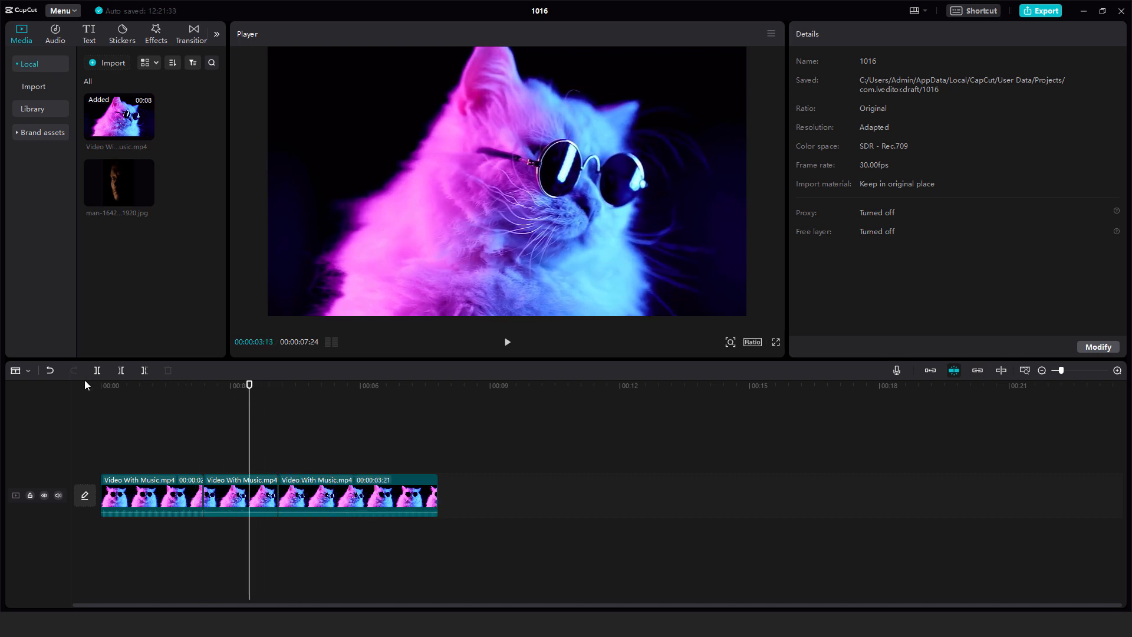
- Delete the middle segment of the cat video and move the last segment against the first to close the gap
click(27, 373)
click(31, 389)
click(227, 494)
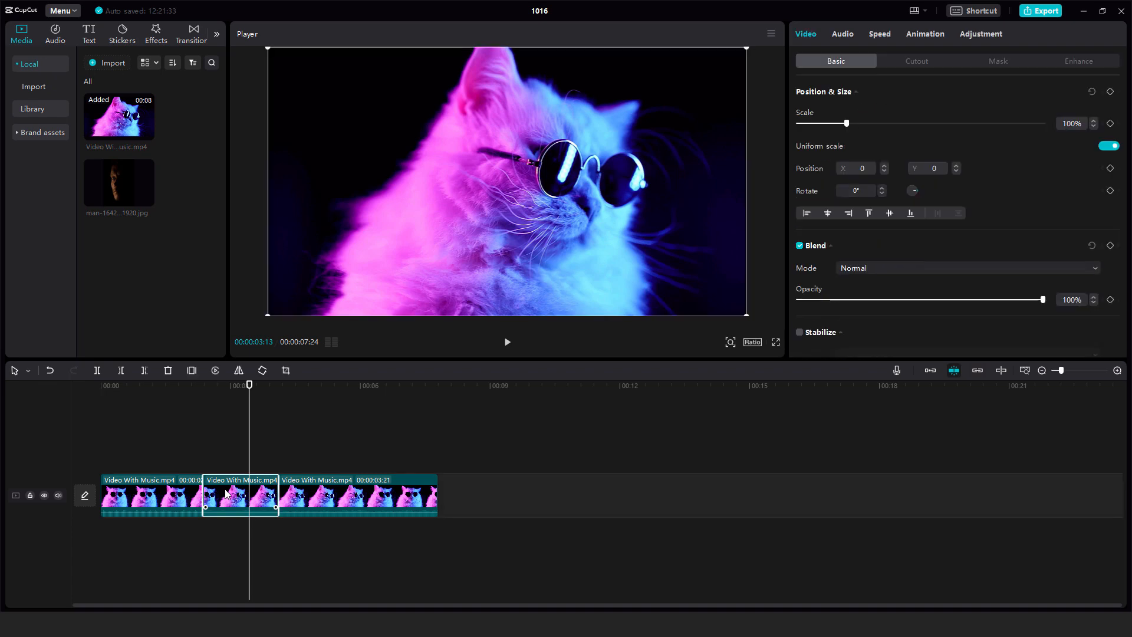
key(Delete)
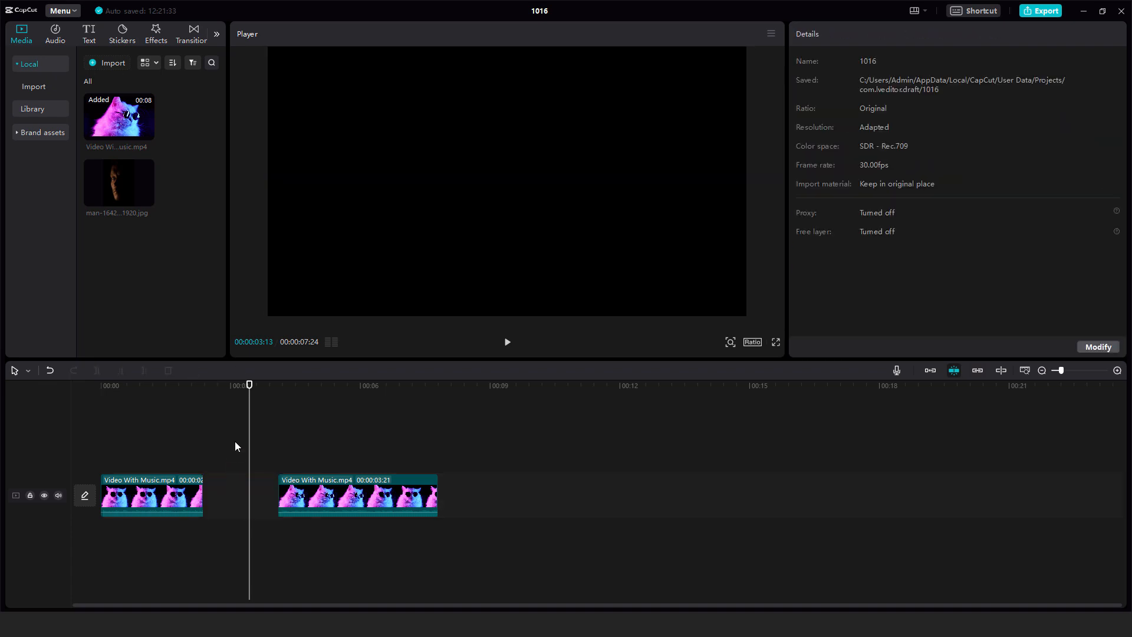
drag(344, 498, 281, 500)
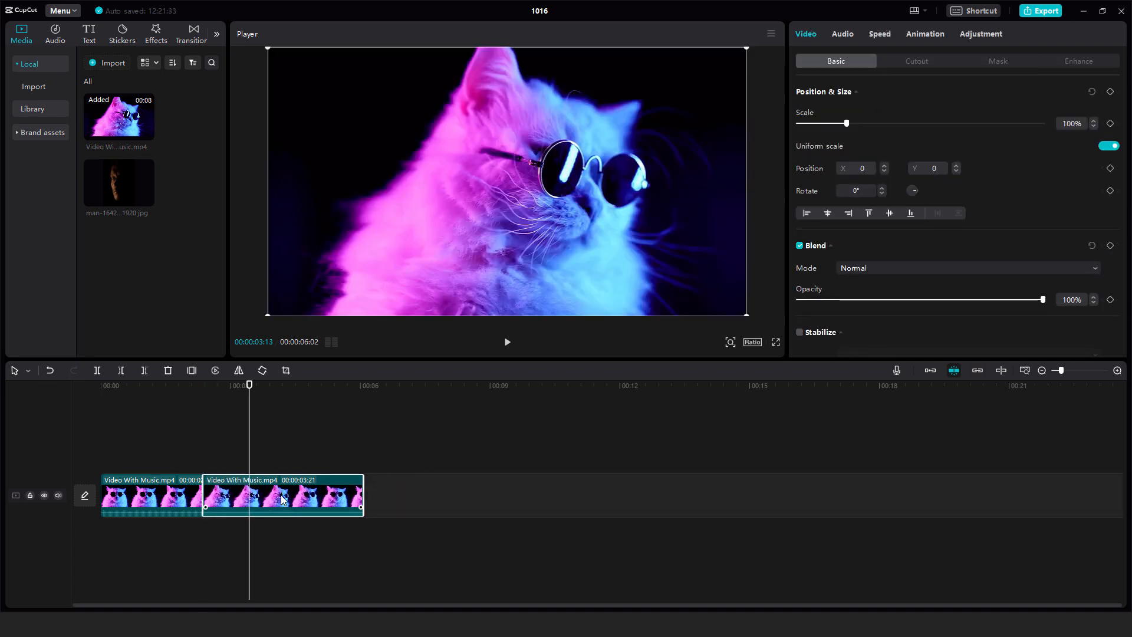
- Undo the last segment's move and the deletion of the middle segment
key(ctrl+z)
key(ctrl+z)
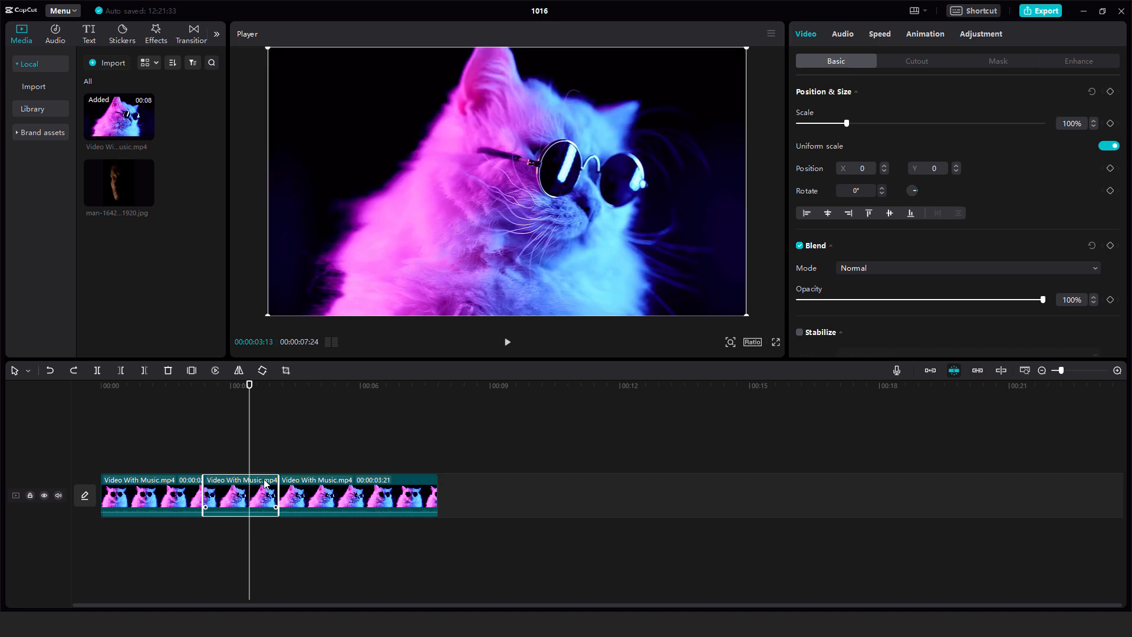
- Delete the middle segment with the main track magnet on, then turn the magnet off and undo the deletion
click(930, 371)
key(Delete)
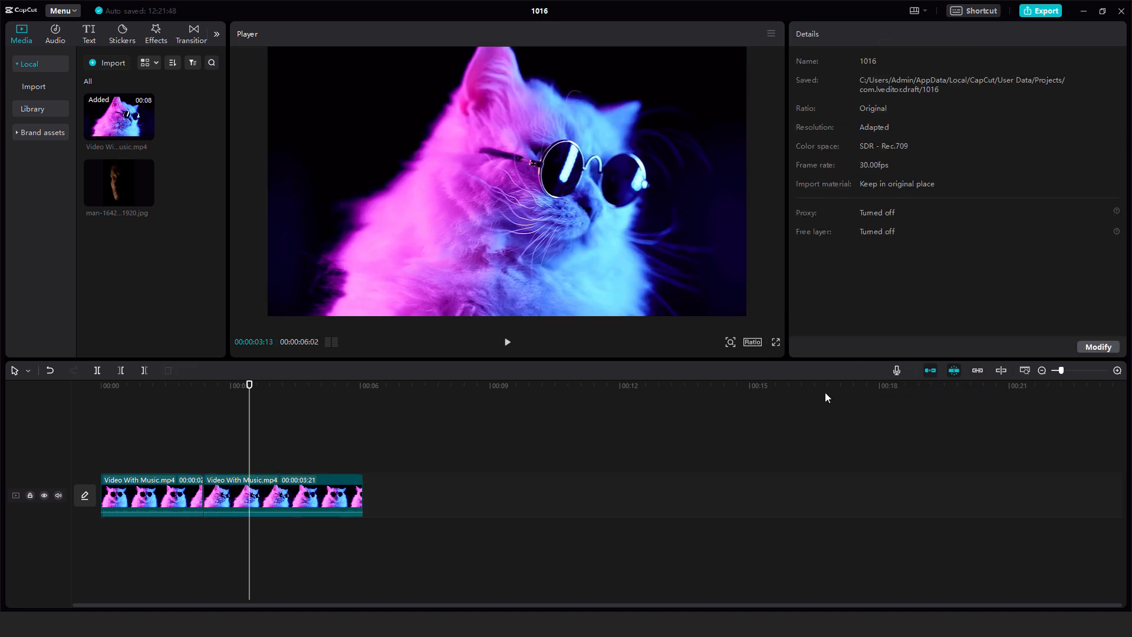
click(931, 371)
key(ctrl+z)
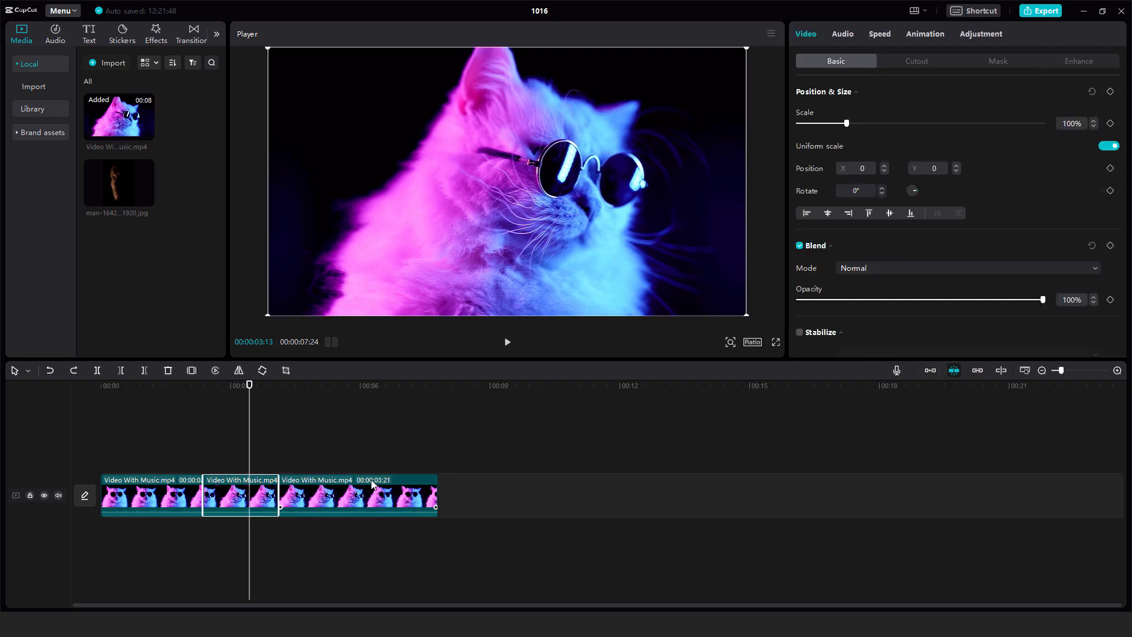
- Return the playhead to the timeline start and view the available selection and split modes
drag(249, 385, 152, 385)
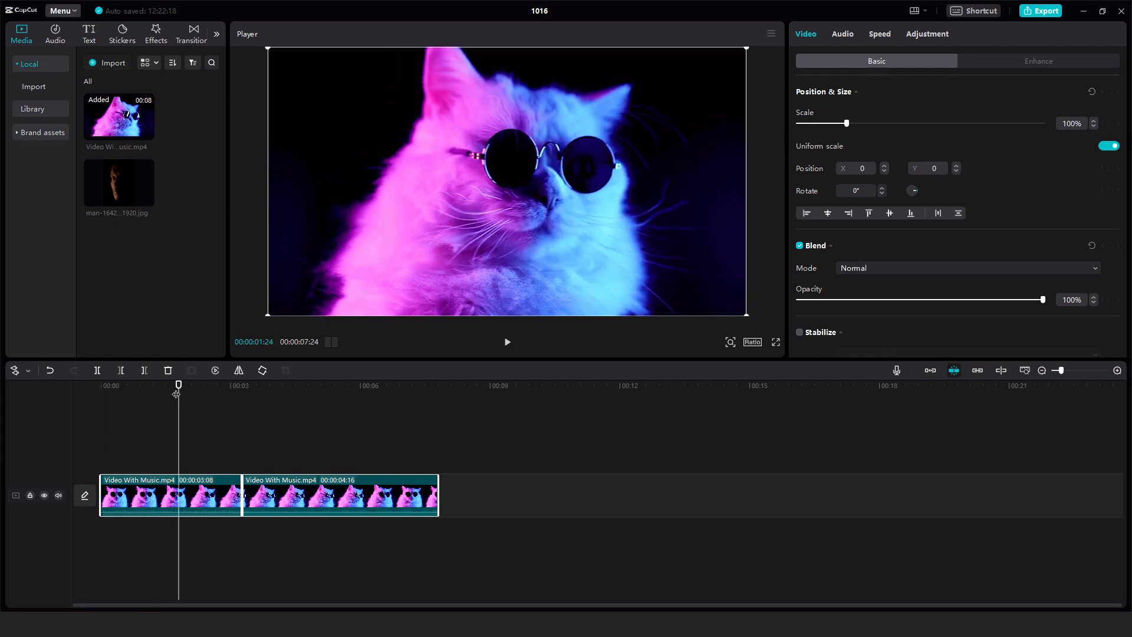
drag(176, 393, 95, 386)
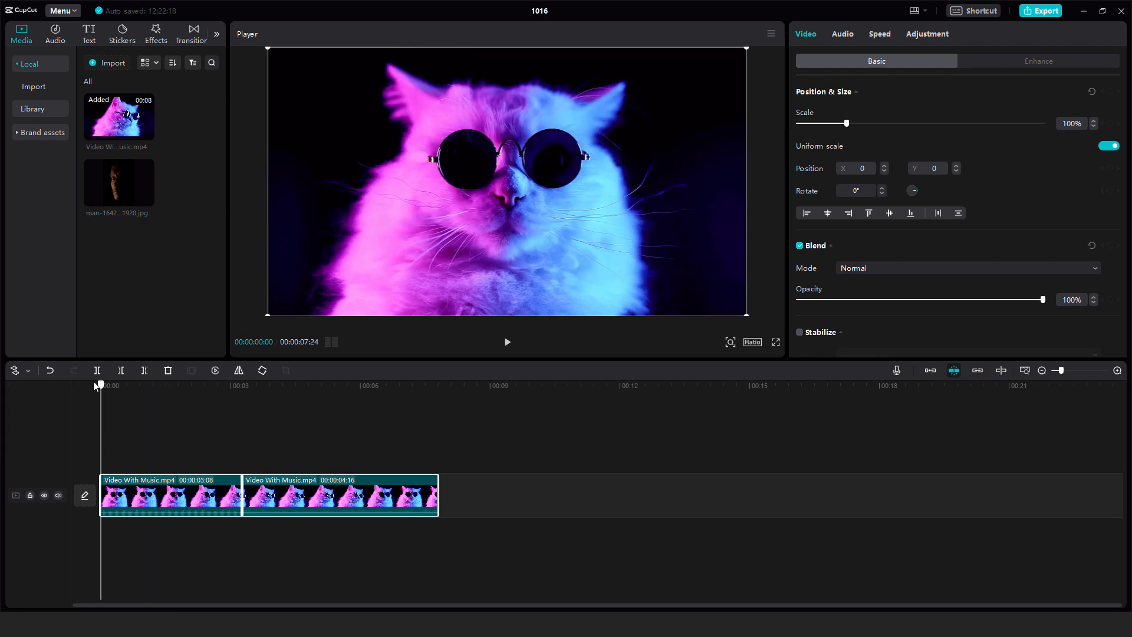
click(25, 371)
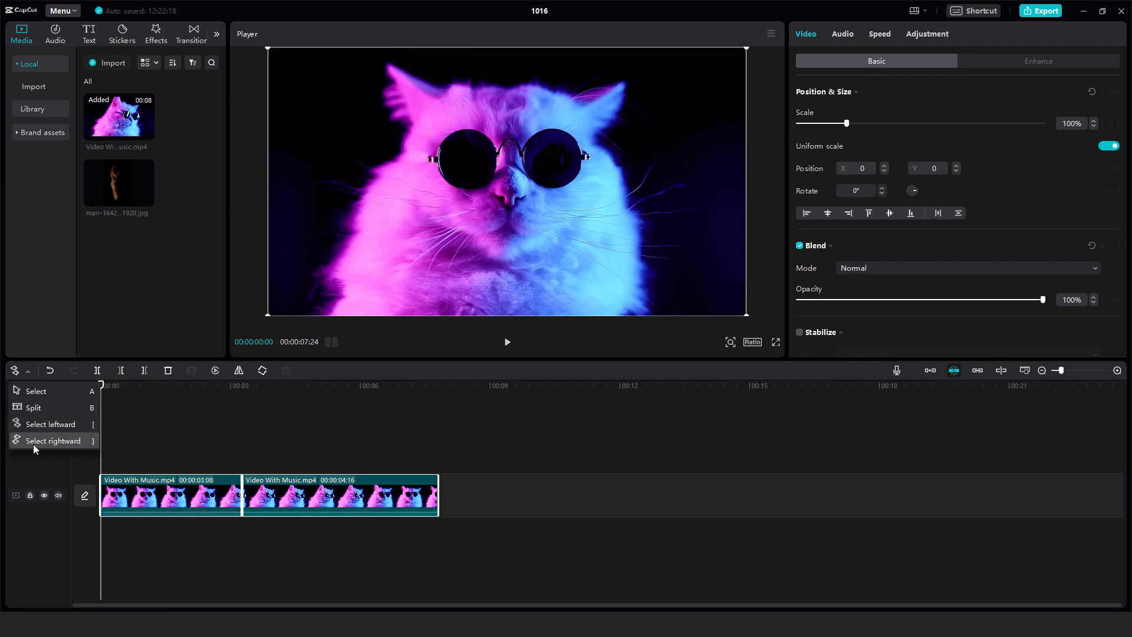
click(51, 370)
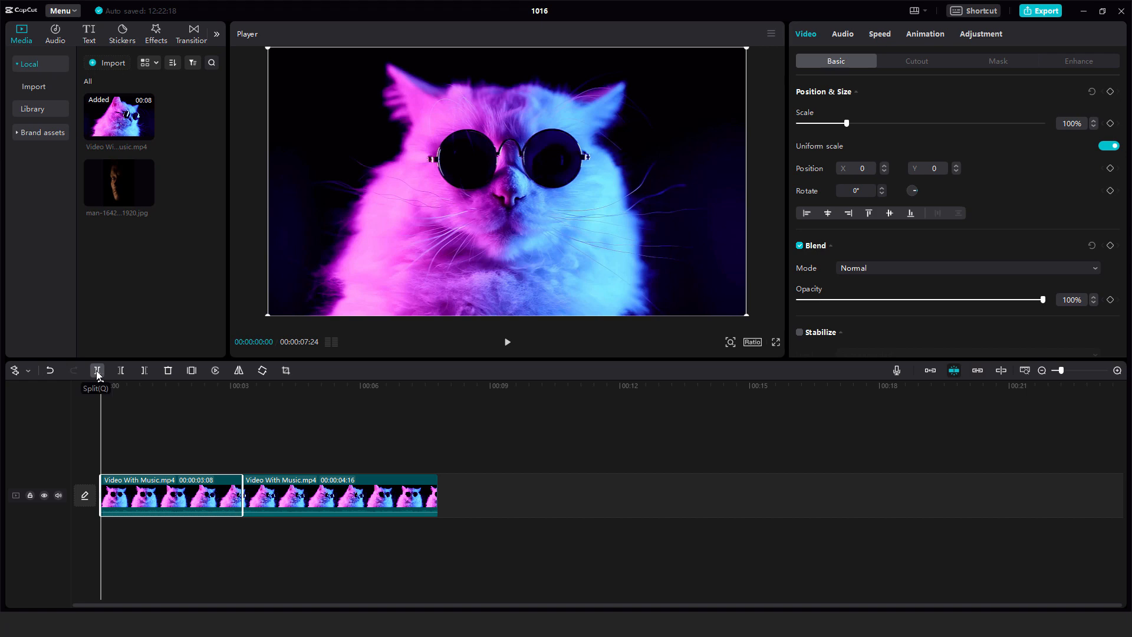
- Split the first segment of the cat video at 00:00:01:19 and check the new segment and the cursor modes
key(space)
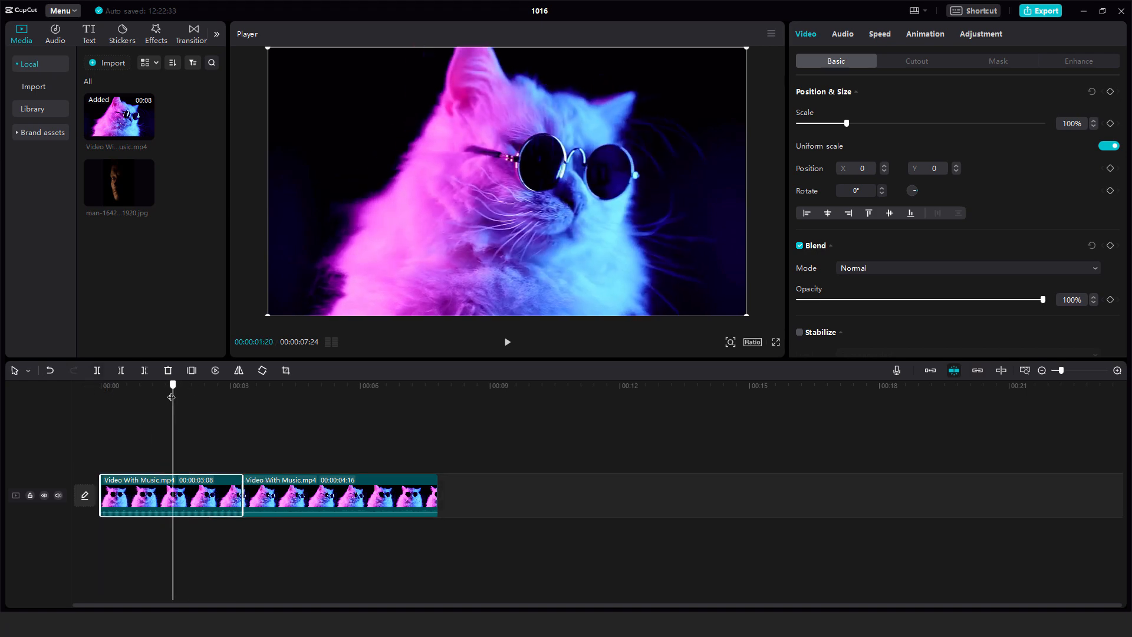
click(98, 371)
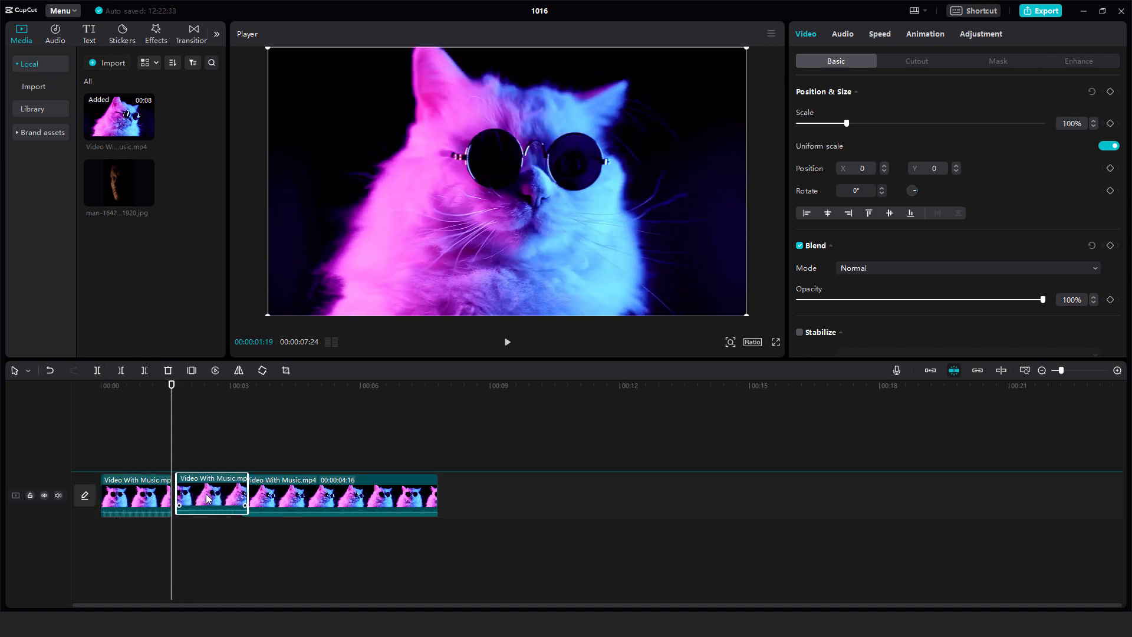
mouse_move(201, 500)
mouse_down()
mouse_move(200, 459)
mouse_move(201, 500)
mouse_up()
click(27, 370)
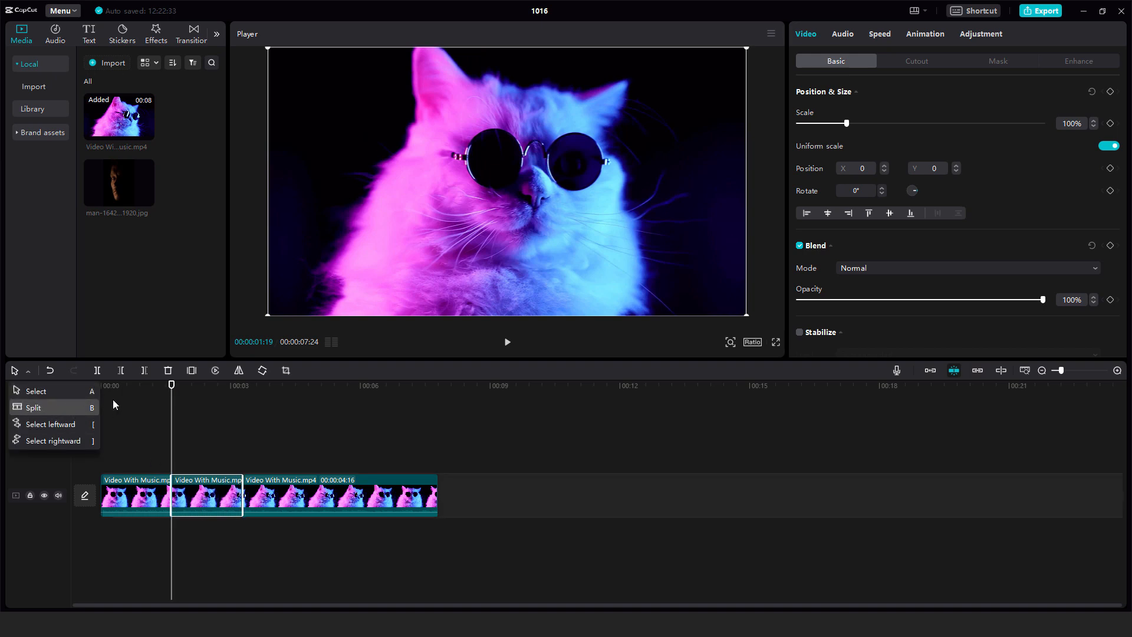
- Delete the part of the cat video before the playhead at 00:00:03:11, and undo that trim
click(122, 371)
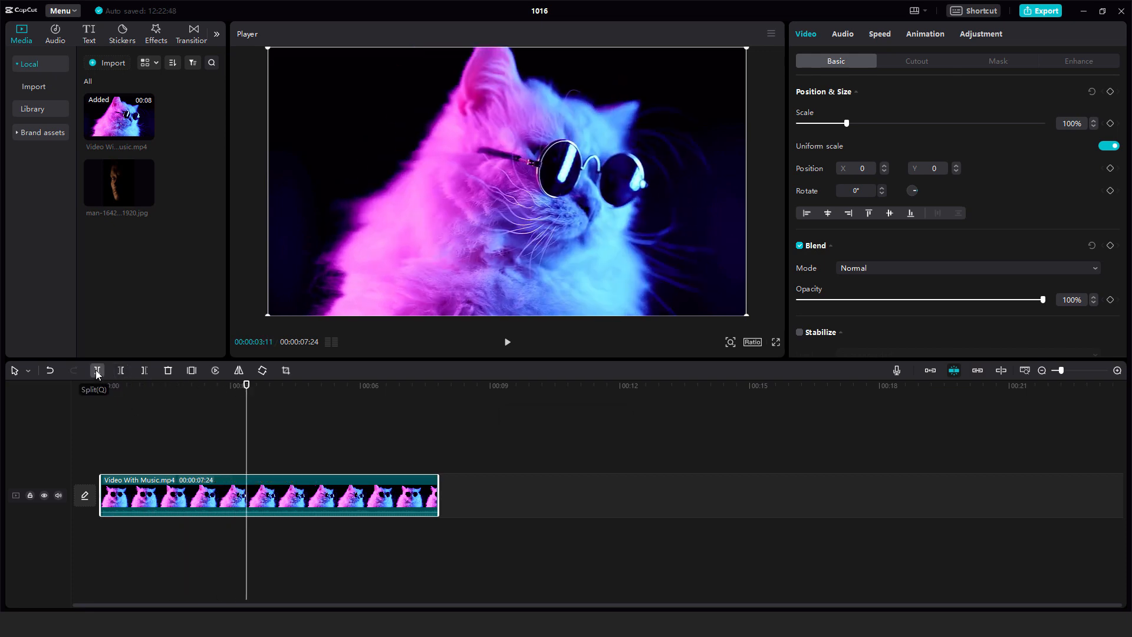
click(123, 370)
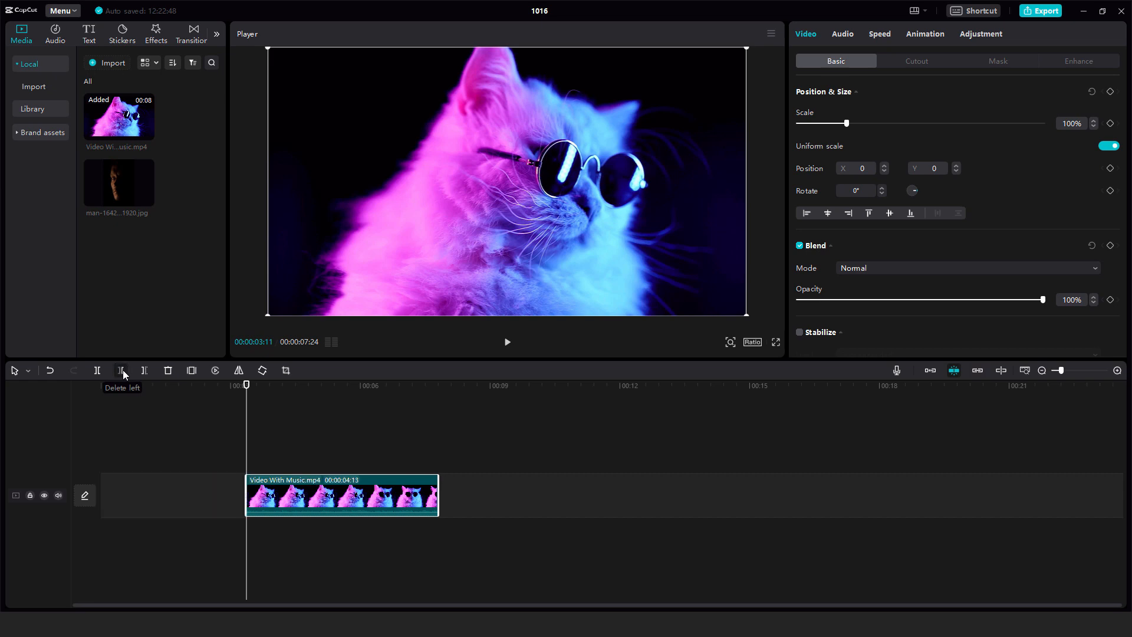
key(ctrl+z)
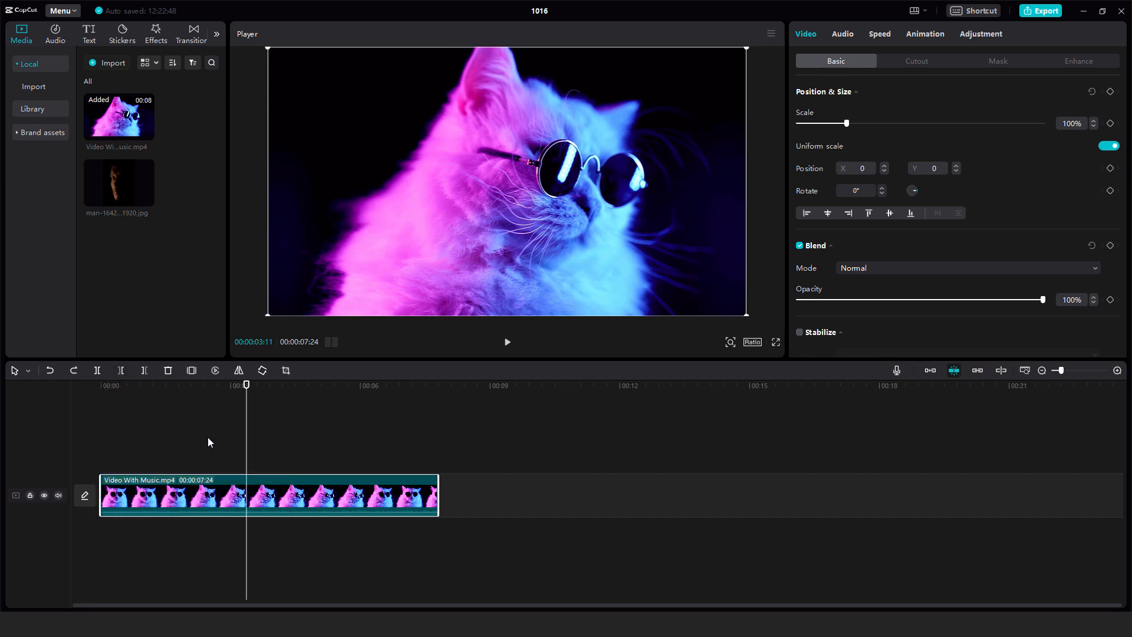
- Delete the part of the cat video after the playhead at 00:00:03:11, and undo that trim
click(145, 370)
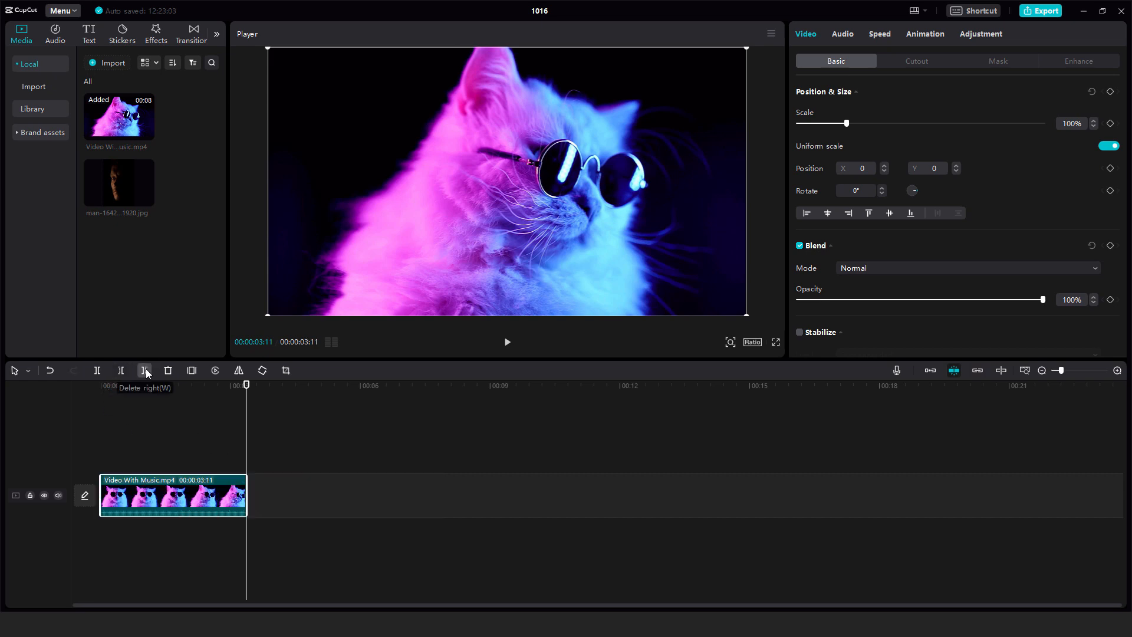
key(ctrl+z)
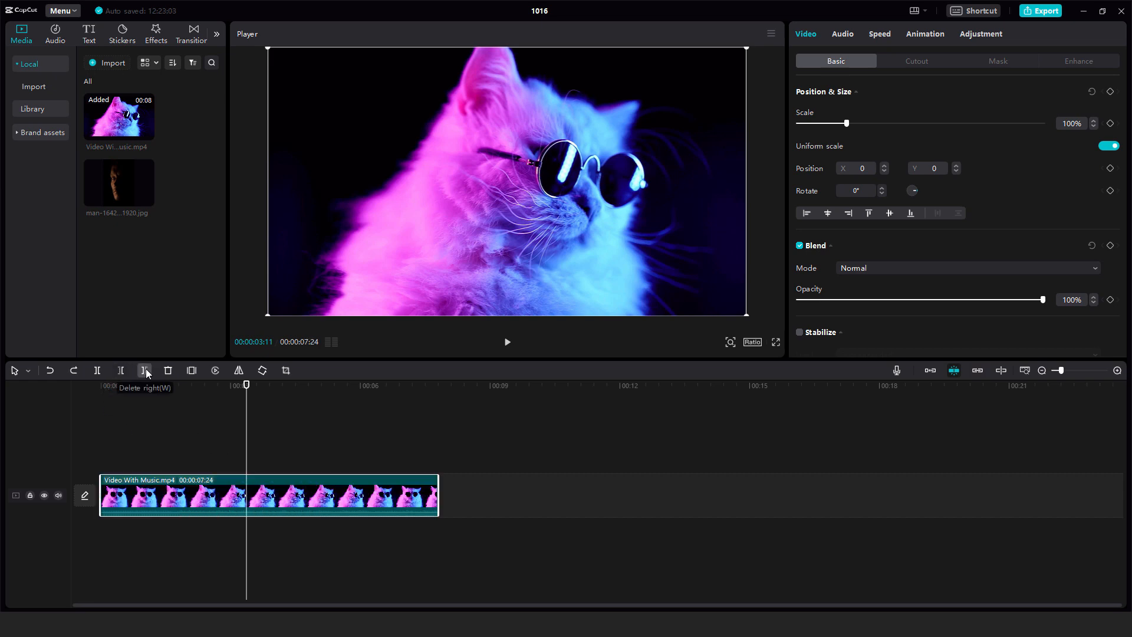
- Insert a freeze frame in the cat video at 00:00:03:11, play across it, and undo the insertion
click(192, 370)
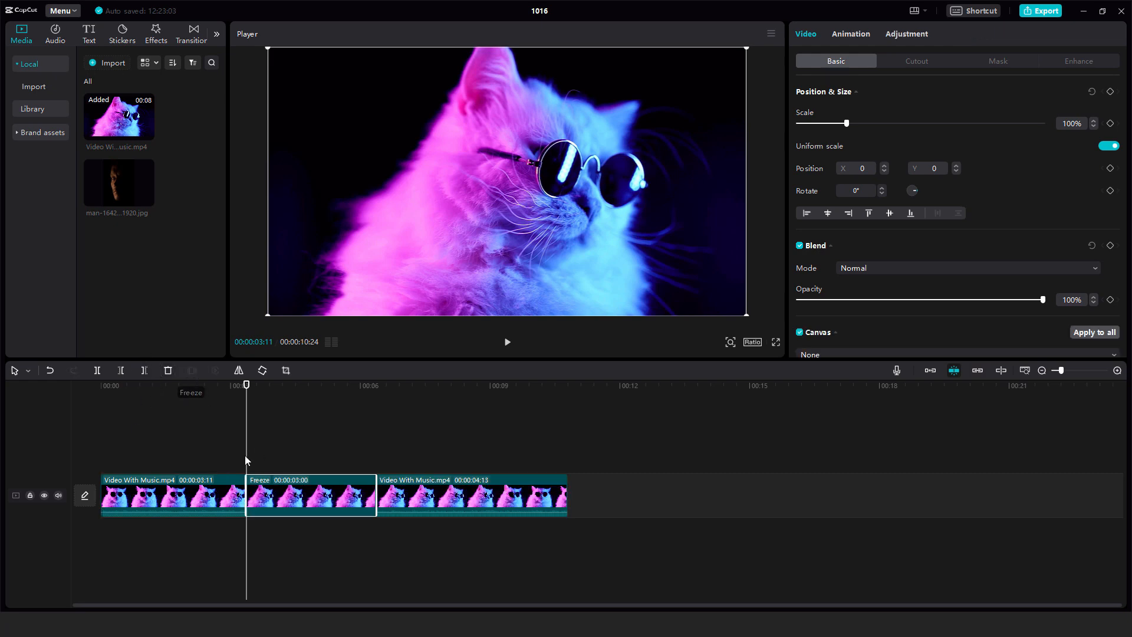
drag(309, 498, 340, 502)
click(169, 390)
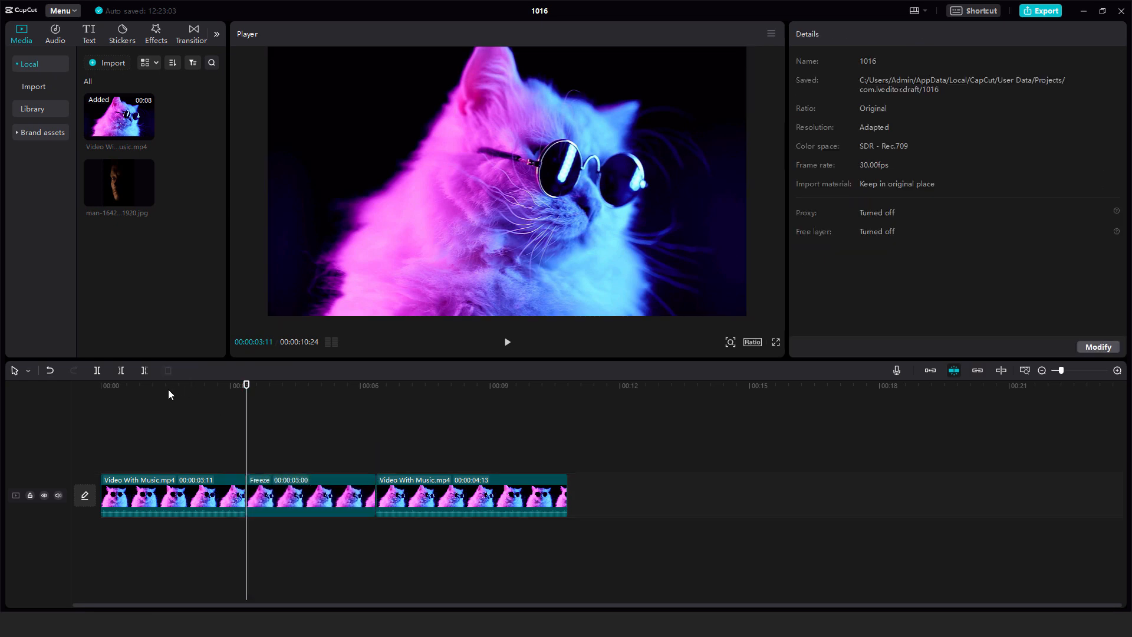
click(201, 392)
key(space)
key(space)
key(space)
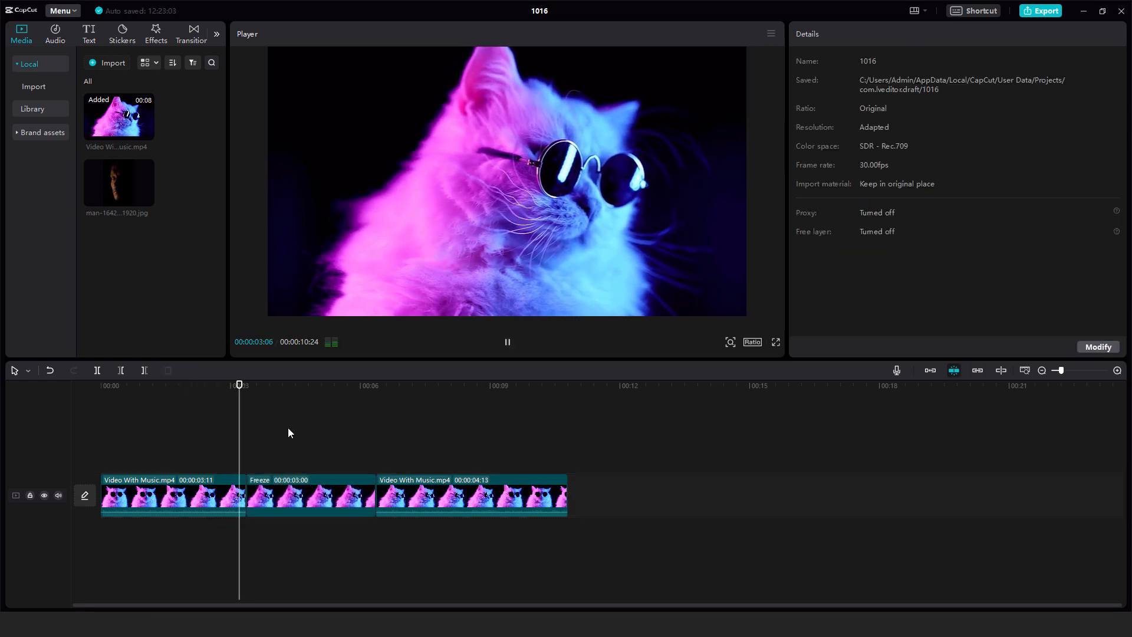
key(space)
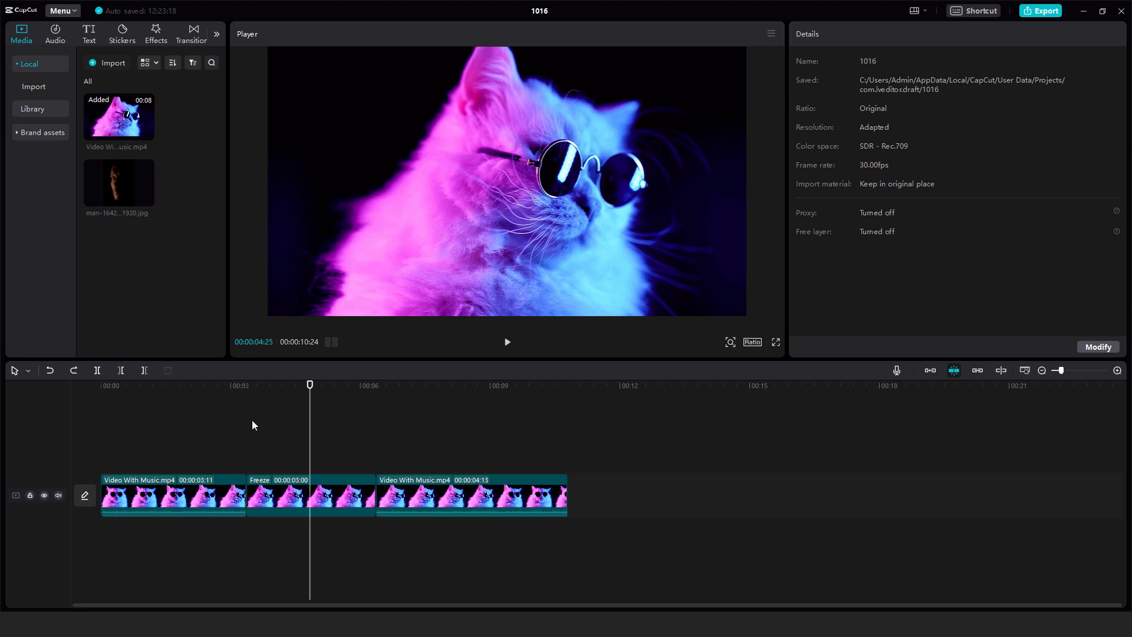
key(ctrl+z)
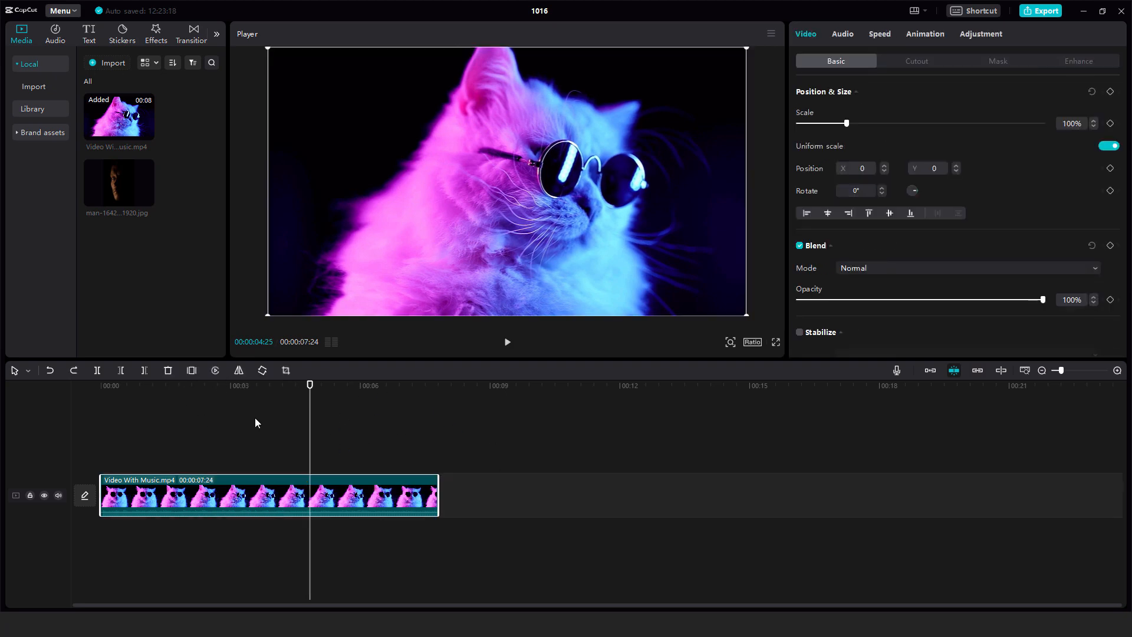
- Reverse the cat video and play a portion of the reversed clip
click(216, 370)
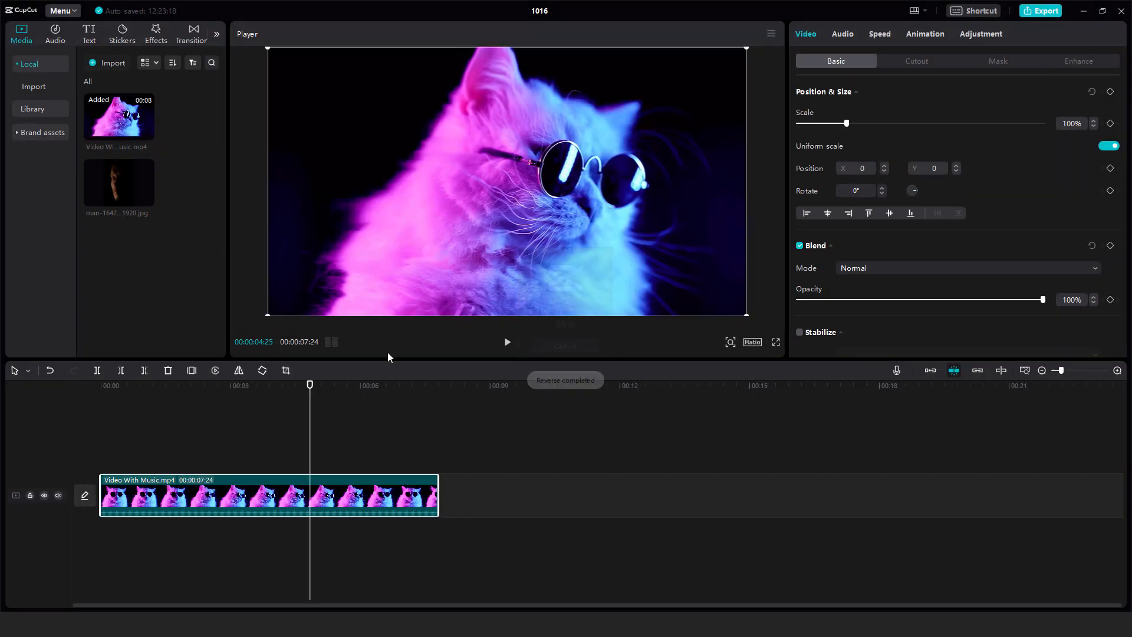
key(space)
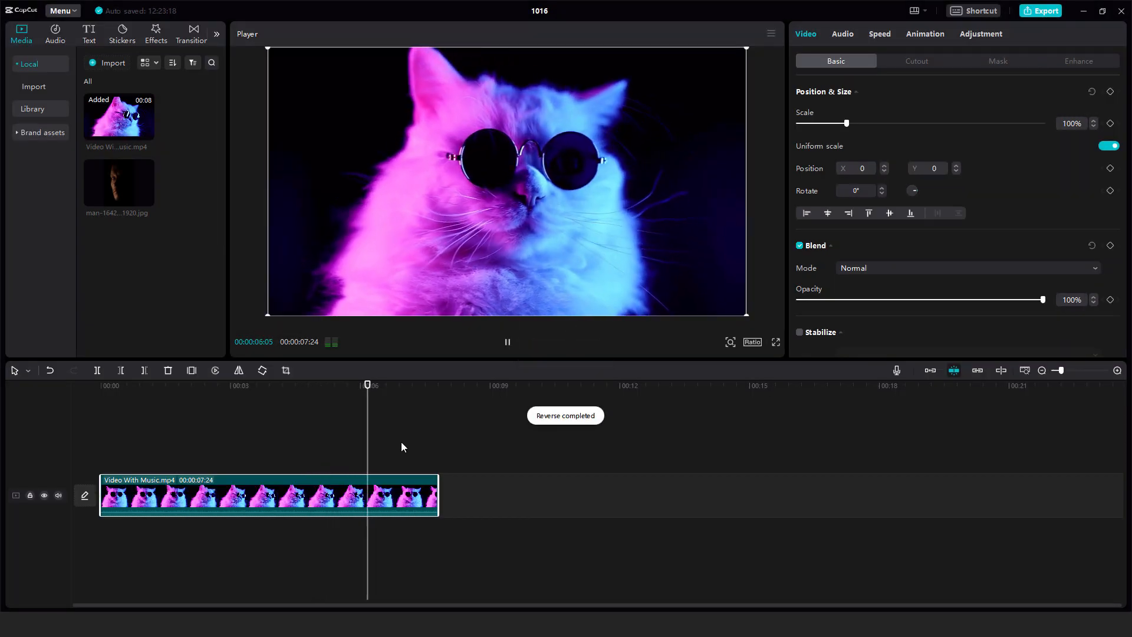
key(space)
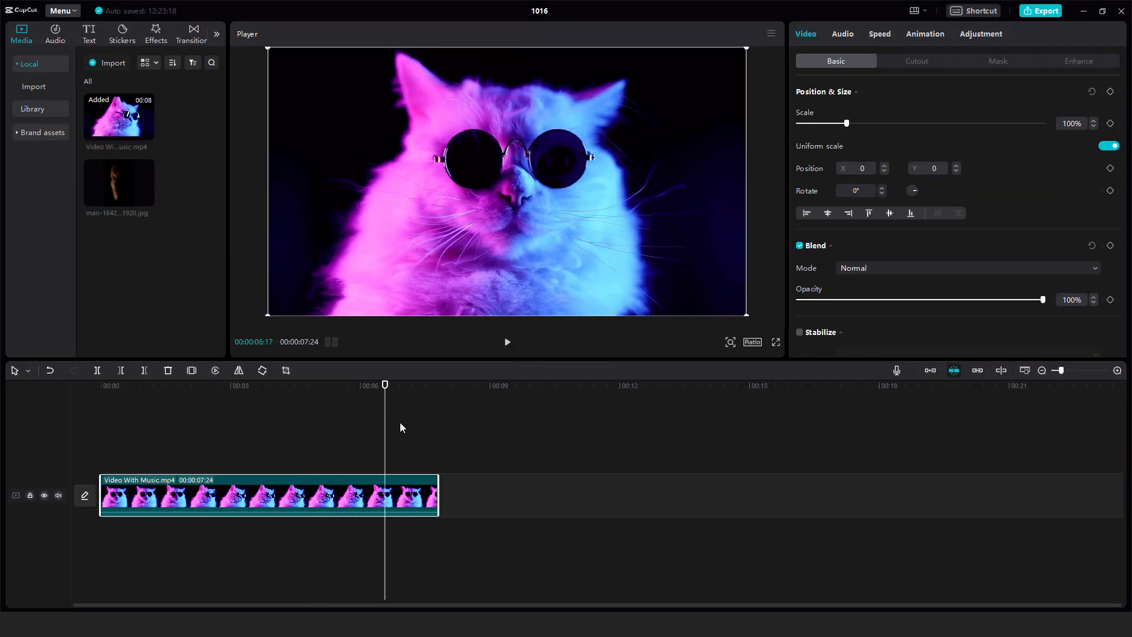
- Mirror the cat video and return it to its original orientation, with the playhead placed at 00:00:03:10
click(258, 386)
click(239, 370)
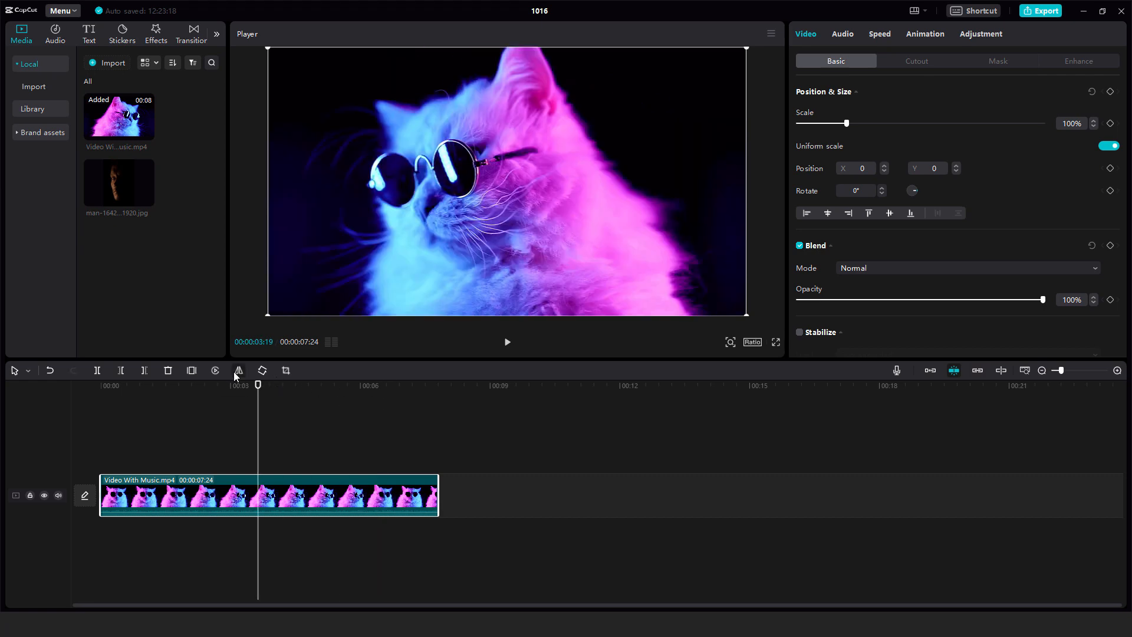
click(245, 384)
double_click(239, 371)
click(238, 371)
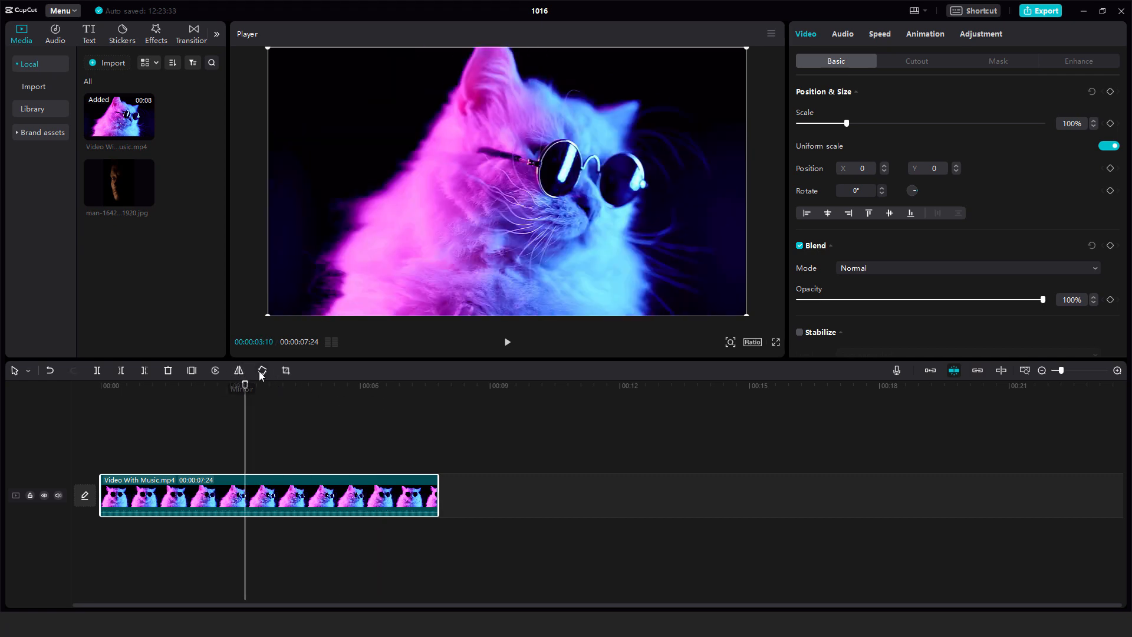
- Rotate the cat video by 90°
click(260, 370)
drag(358, 182, 507, 391)
click(262, 369)
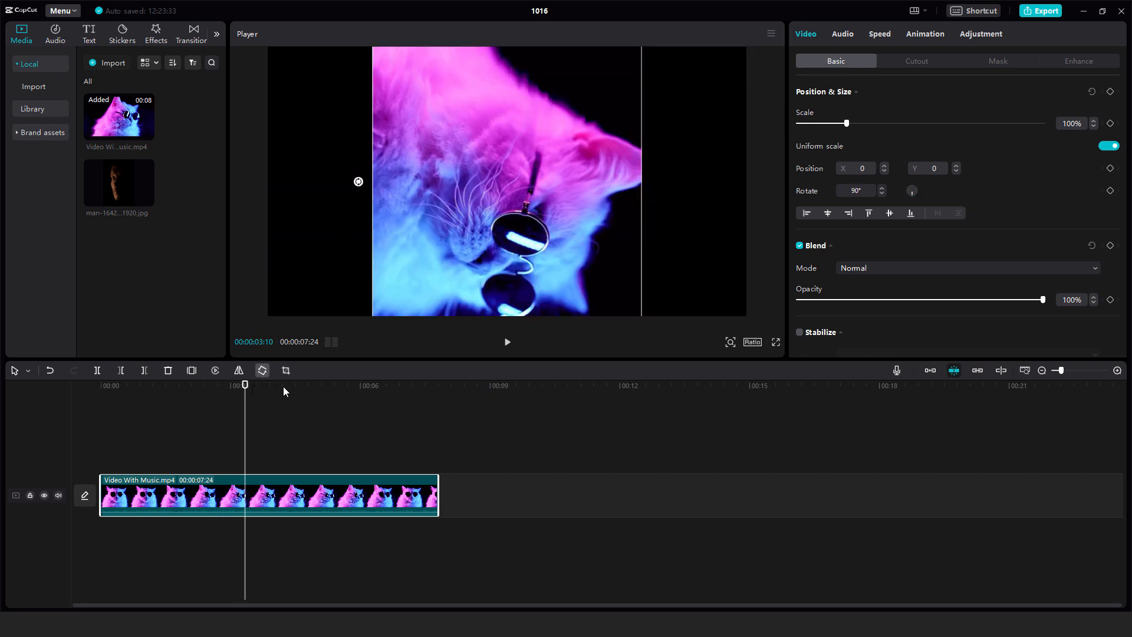
- Try a free-ratio crop that cuts off the left part of the cat video's frame, and discard it
click(286, 370)
drag(314, 295, 429, 312)
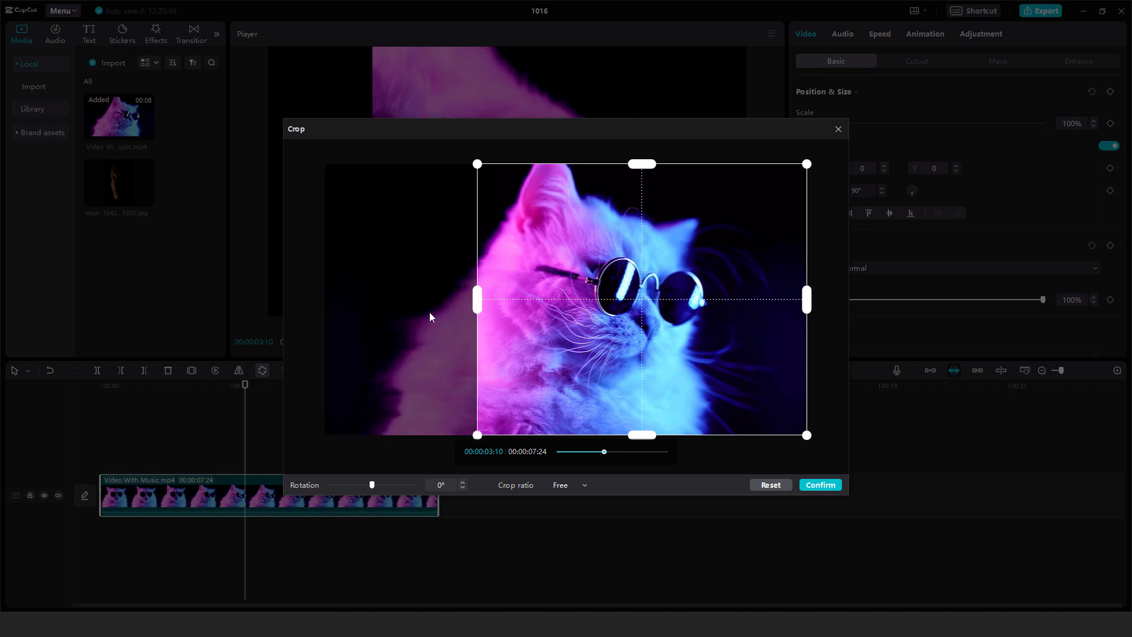
click(837, 129)
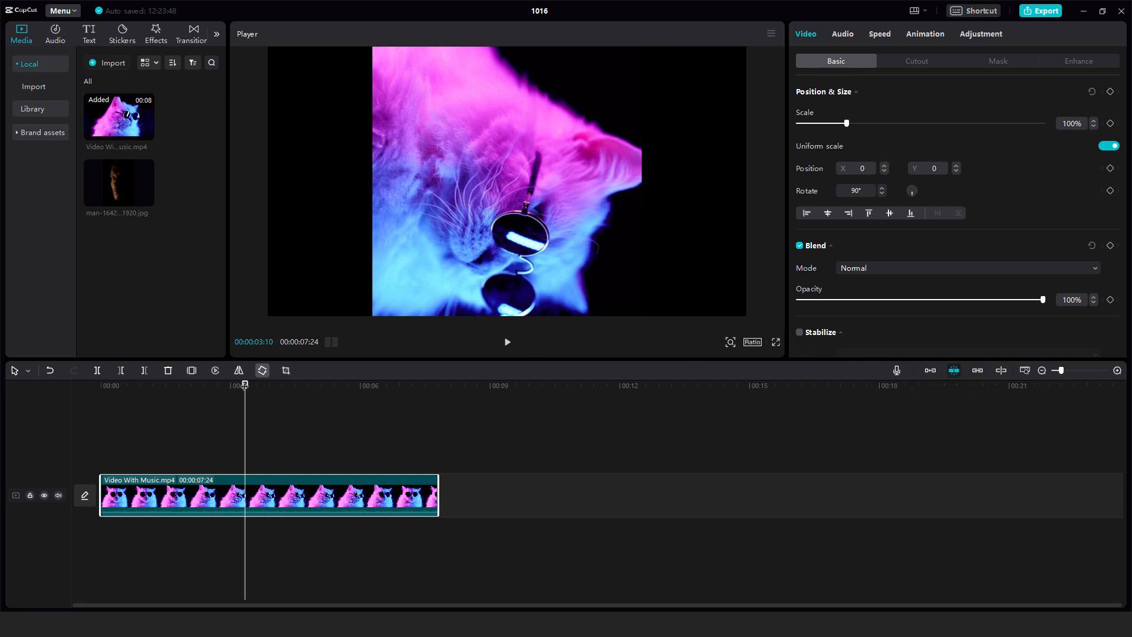
- Place the playhead at the clip's end, 00:00:07:24, and shift the cat video along the main track to start at about 00:00:02:07
drag(246, 385, 472, 394)
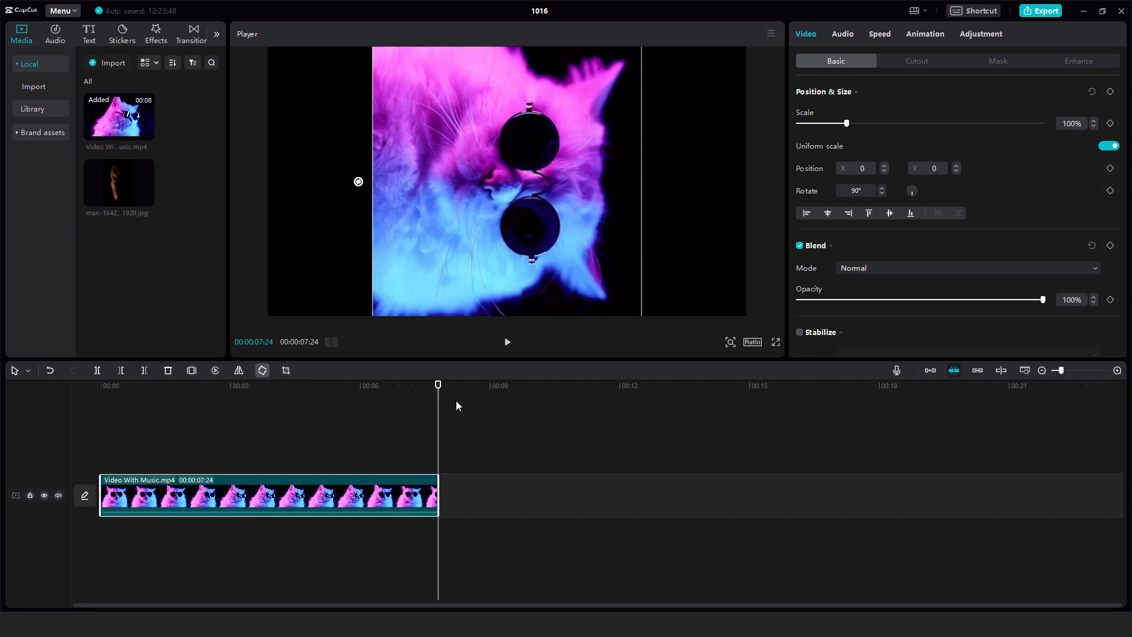
mouse_move(207, 498)
mouse_down()
mouse_move(573, 497)
mouse_move(210, 498)
mouse_up()
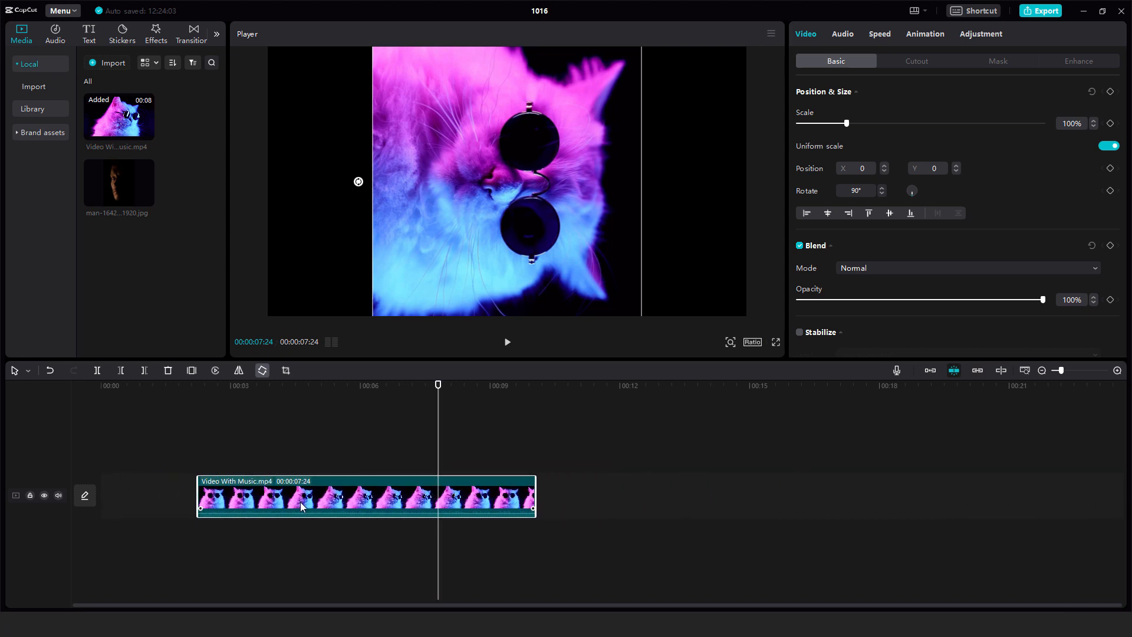
- Enable the preview axis to skim frames of the cat video, and adjust the timeline zoom
click(1000, 370)
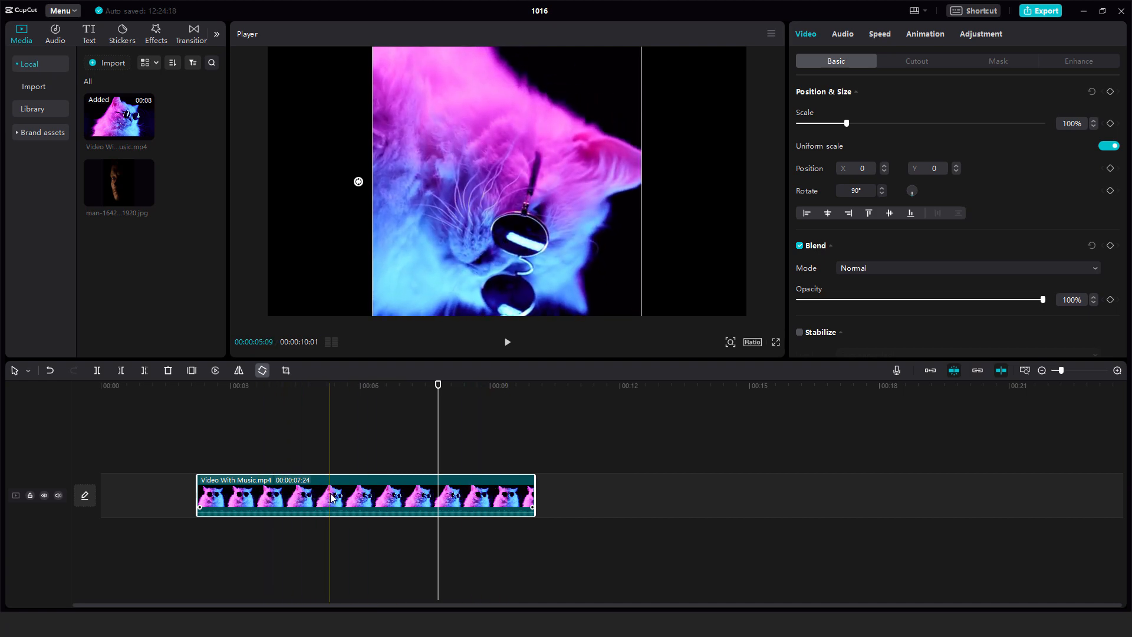
click(1025, 370)
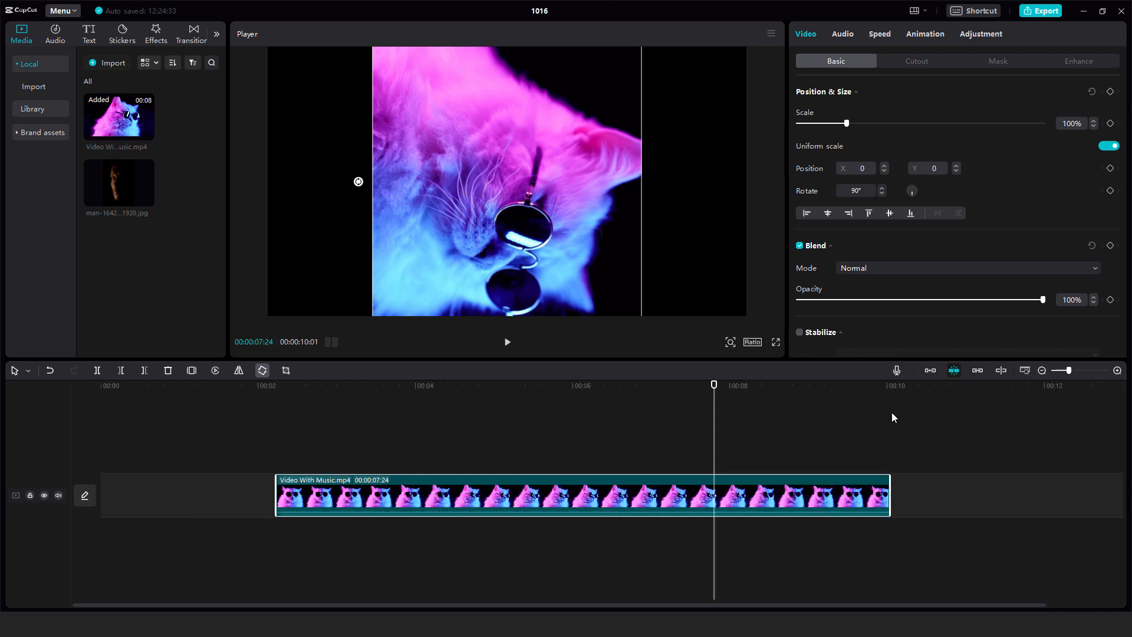
drag(1077, 370, 1059, 372)
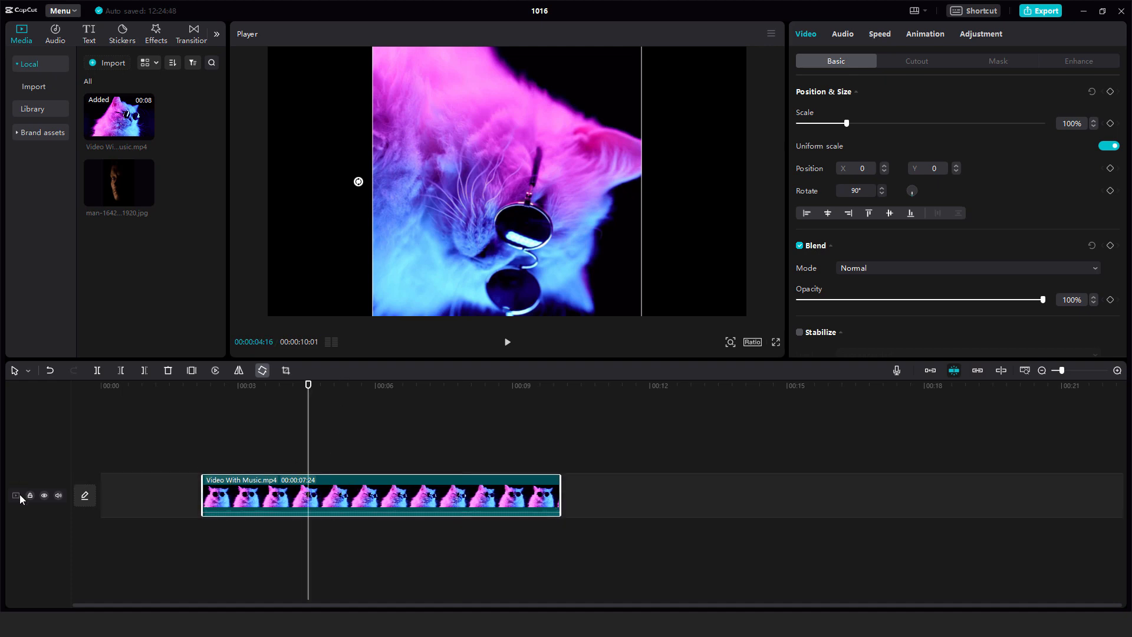
- Lock the main track, switch its visibility off and on, and unlock it
click(29, 496)
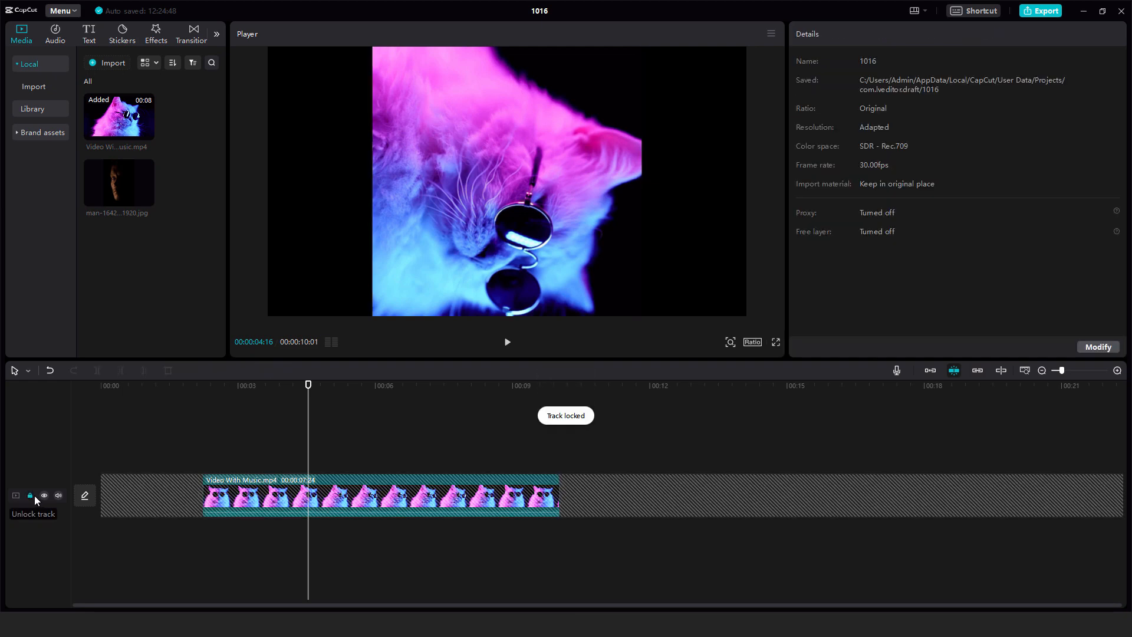
click(44, 496)
click(43, 497)
click(28, 495)
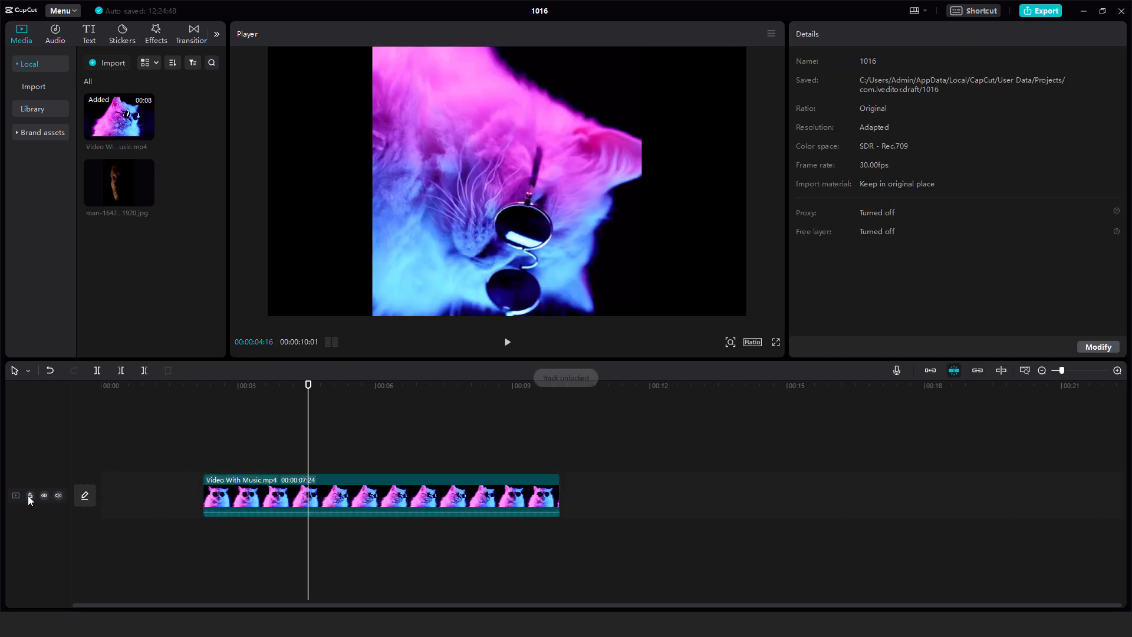
- Mute the main track and move the playhead to 00:00:06:28
click(59, 495)
click(307, 386)
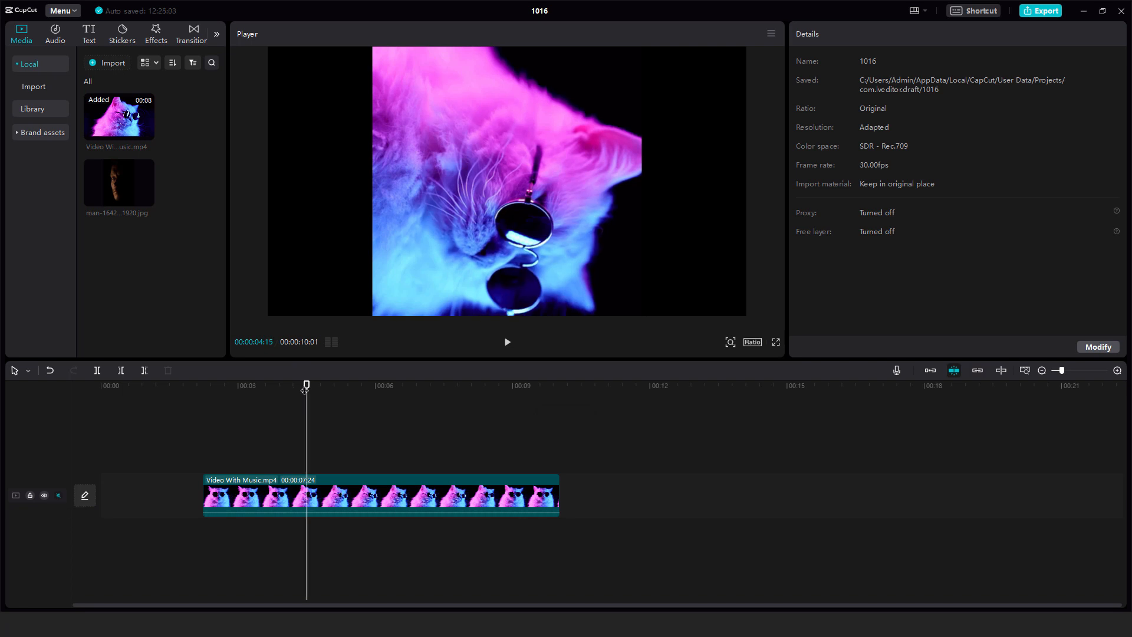
drag(307, 386, 418, 391)
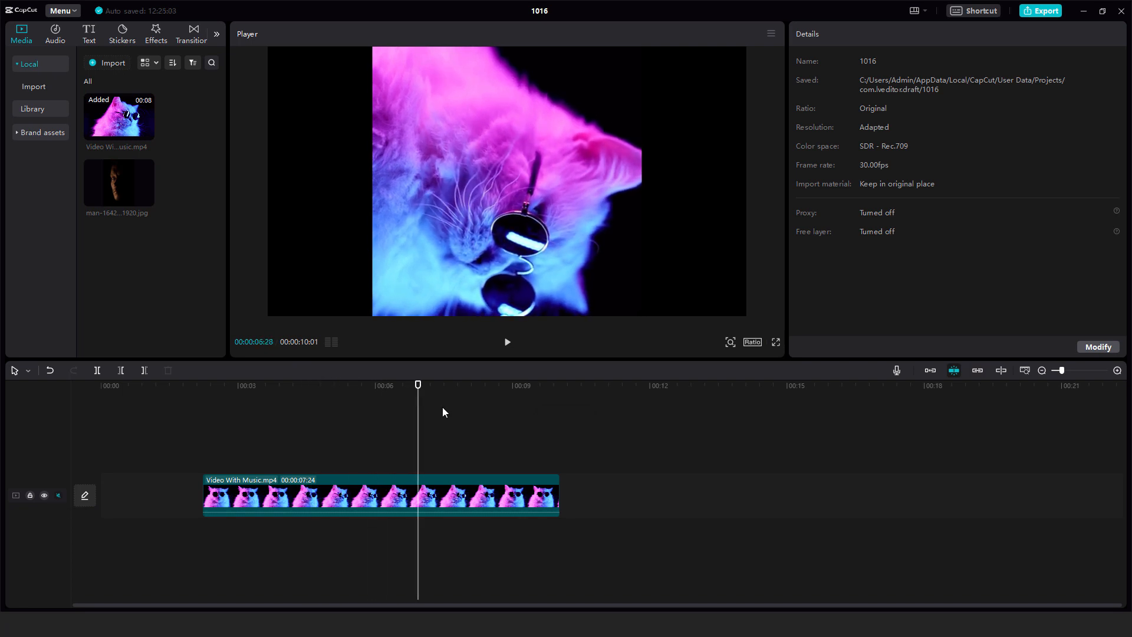
- Move the cat video from the main track to a new track above it
drag(295, 487, 294, 392)
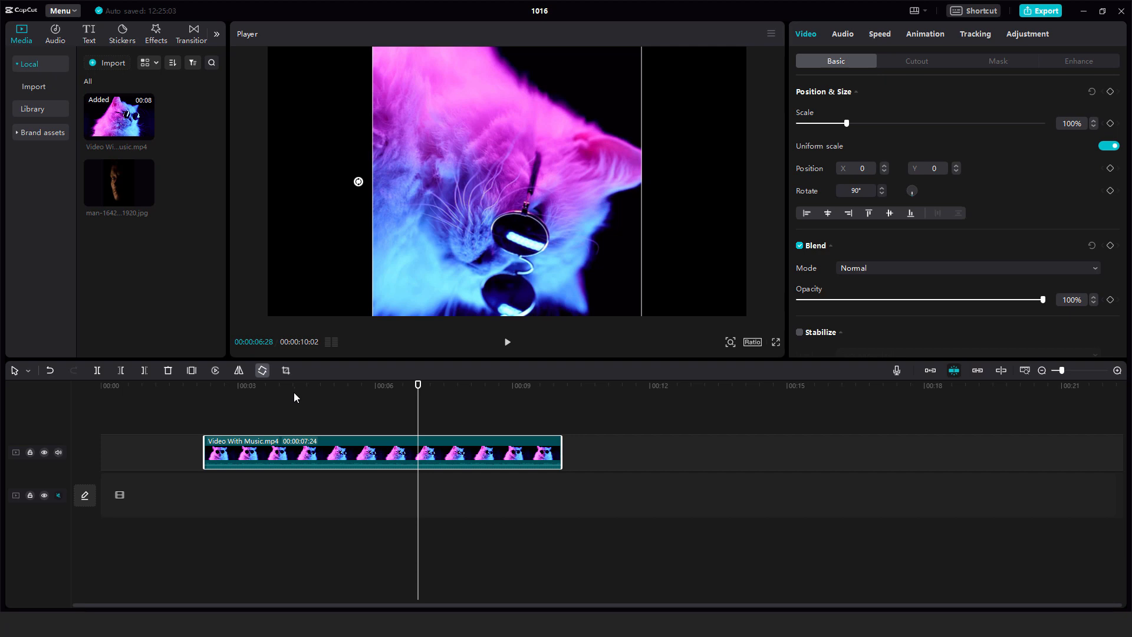
click(334, 480)
- Add the man-164218_1920.jpg image on a new track above the cat video, and shift the cat video to start where the image ends
drag(106, 211, 129, 423)
drag(316, 464, 452, 465)
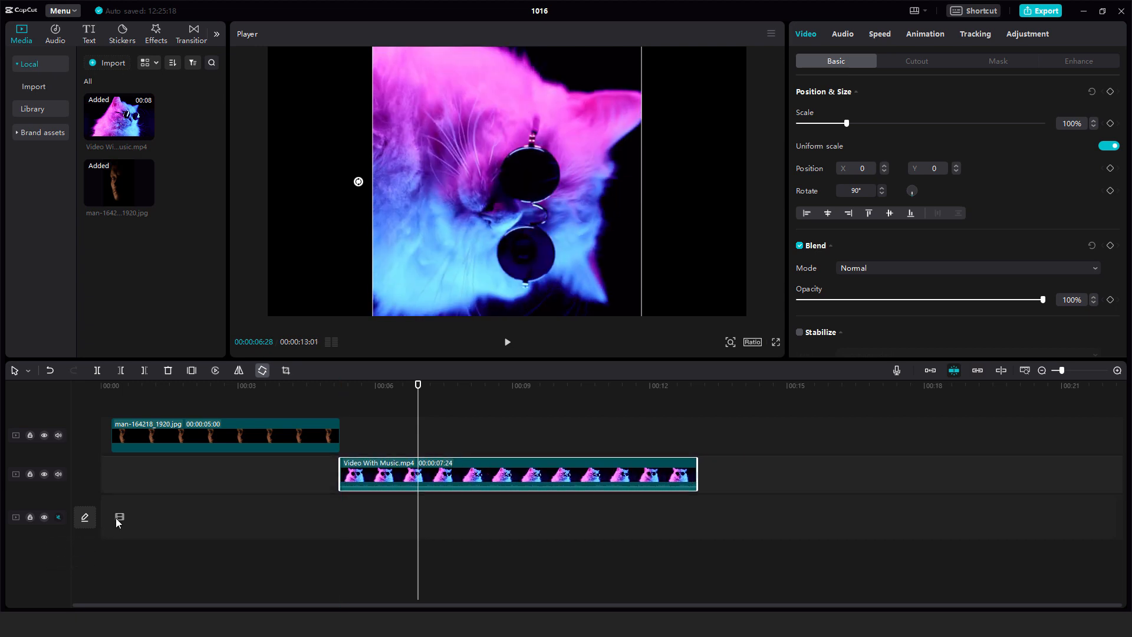